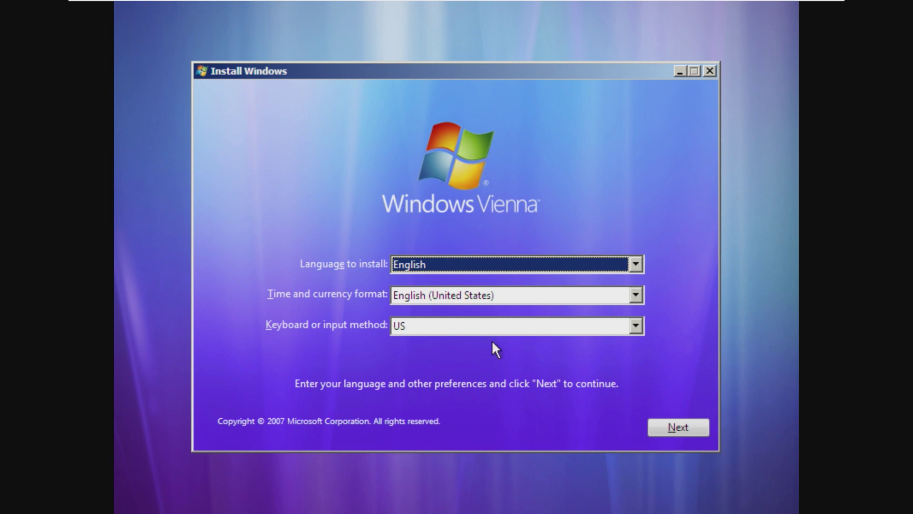
Accept the language defaults and start installing Windows Vienna without a product key.
left_click(671, 426)
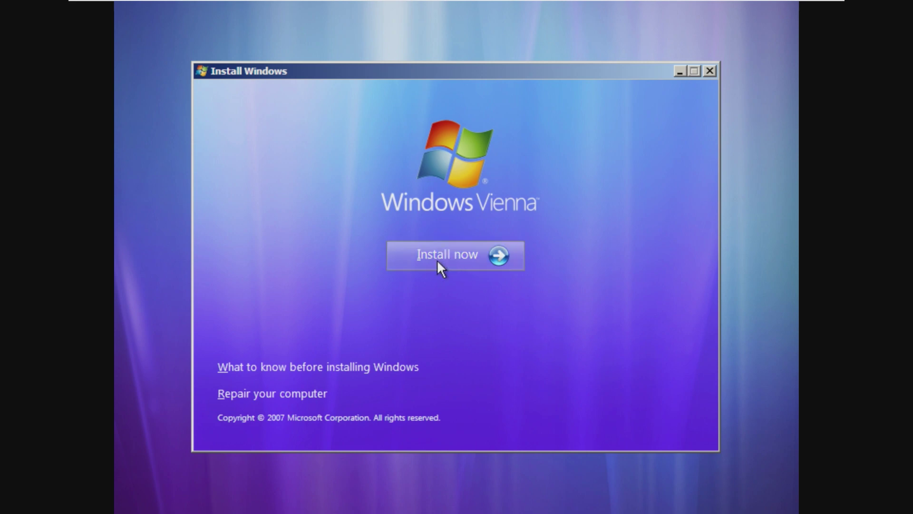
left_click(439, 265)
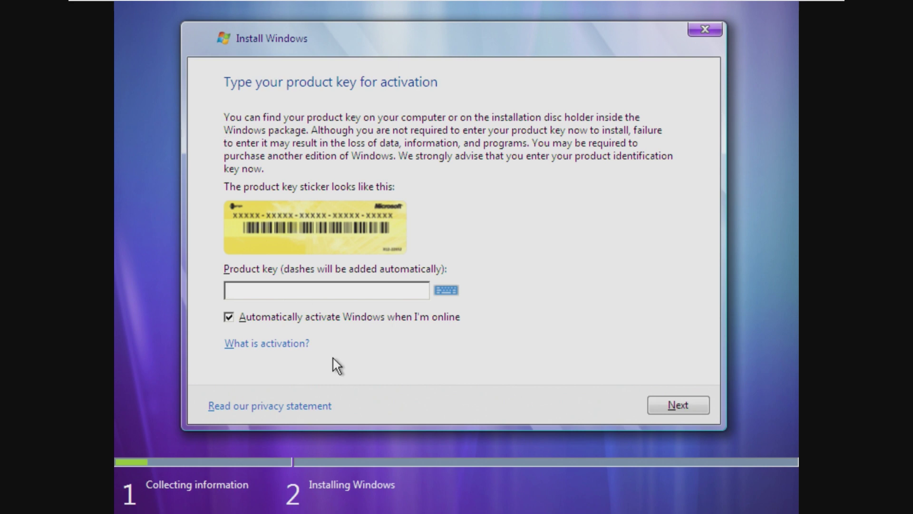
left_click(694, 408)
left_click(585, 326)
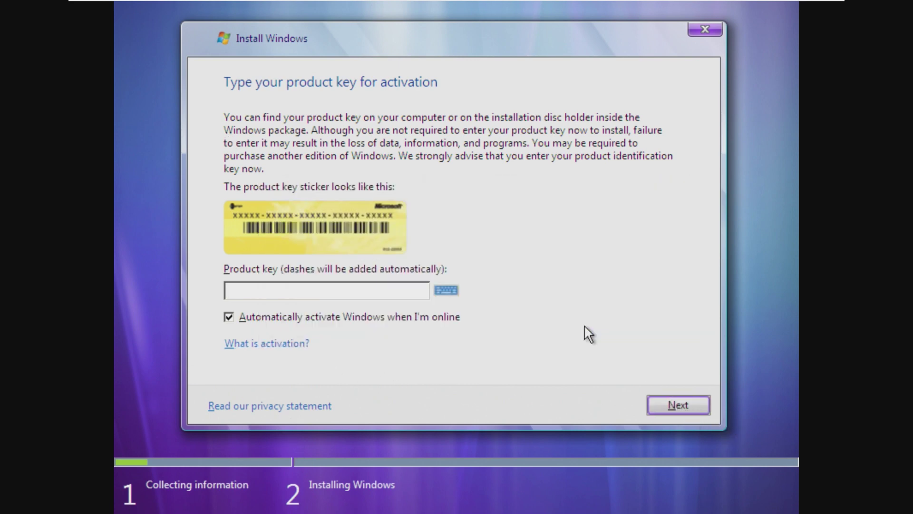
left_click(664, 406)
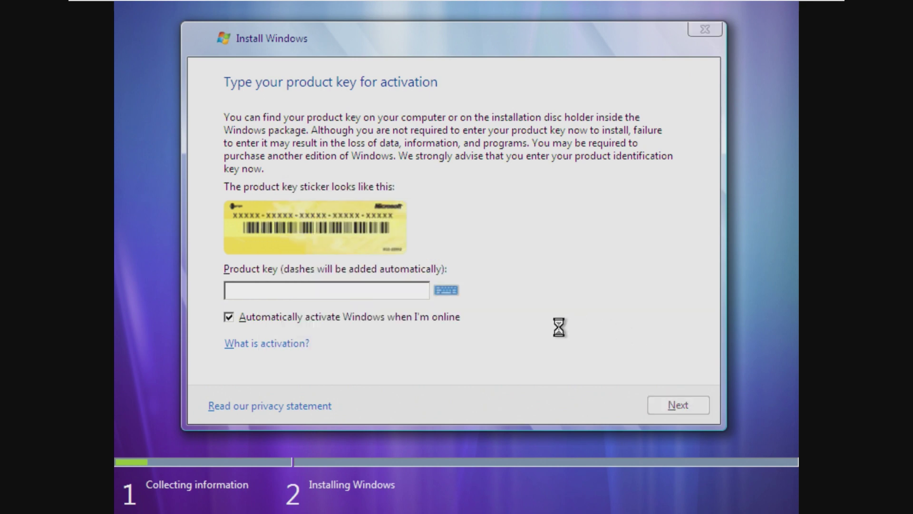
Accept the license terms and choose a Custom install onto Disk 0 Partition 1.
left_click_drag(261, 153, 359, 252)
scroll(354, 281, "down", 4)
scroll(436, 264, "down", 10)
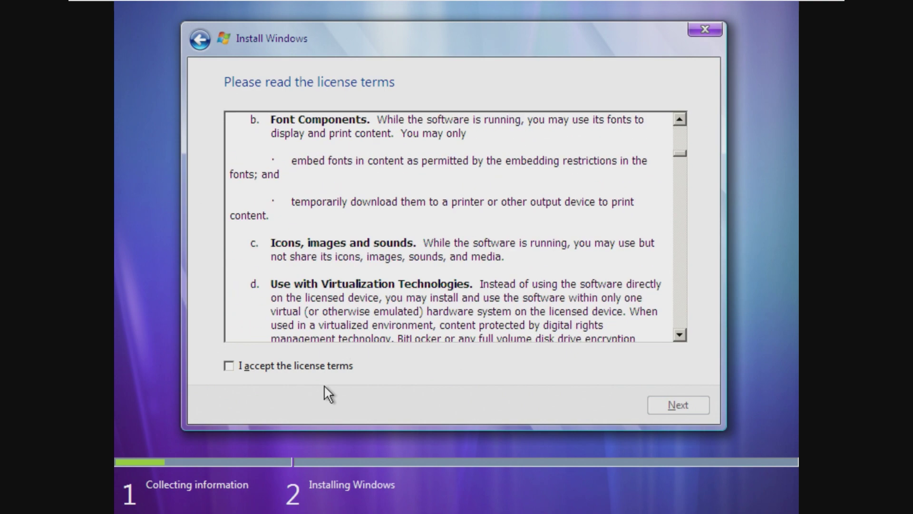
left_click(324, 368)
left_click(702, 404)
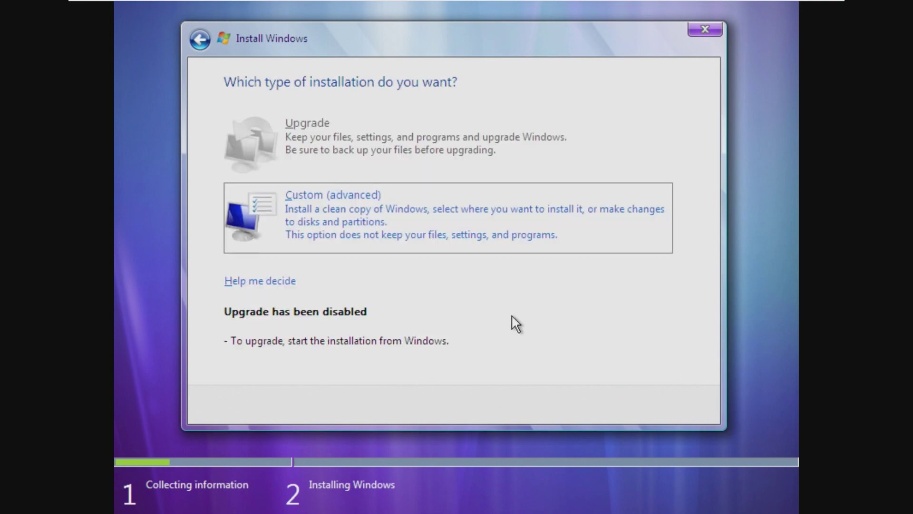
left_click(457, 226)
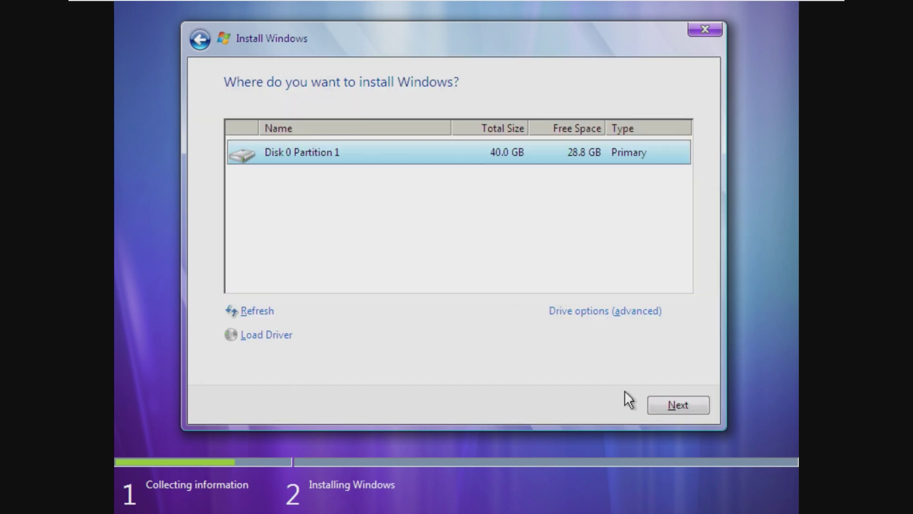
left_click(675, 402)
Confirm installing over the existing partition, then read the user account help.
left_click(586, 326)
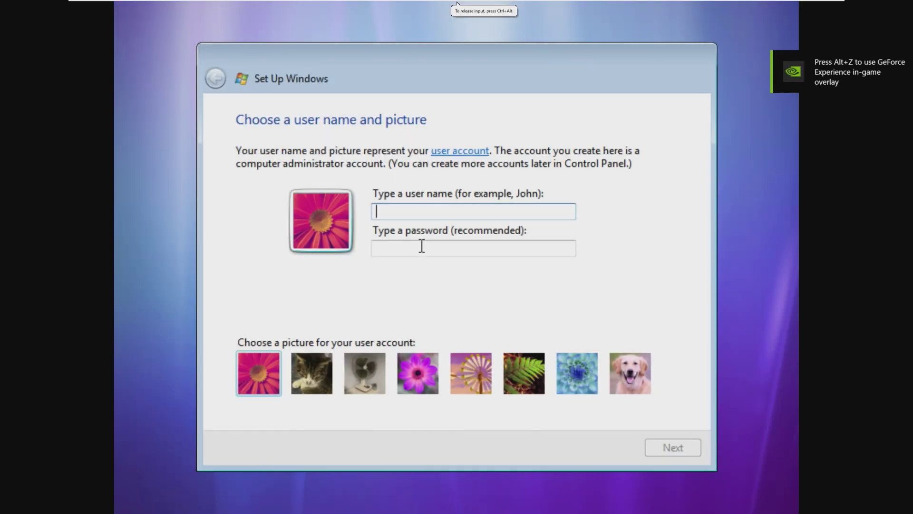
left_click(460, 151)
left_click_drag(609, 15, 465, 46)
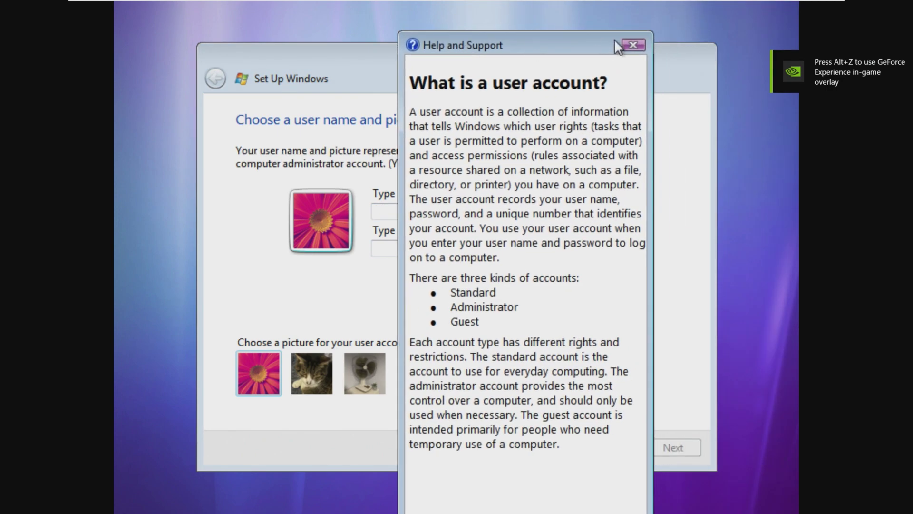
left_click(635, 46)
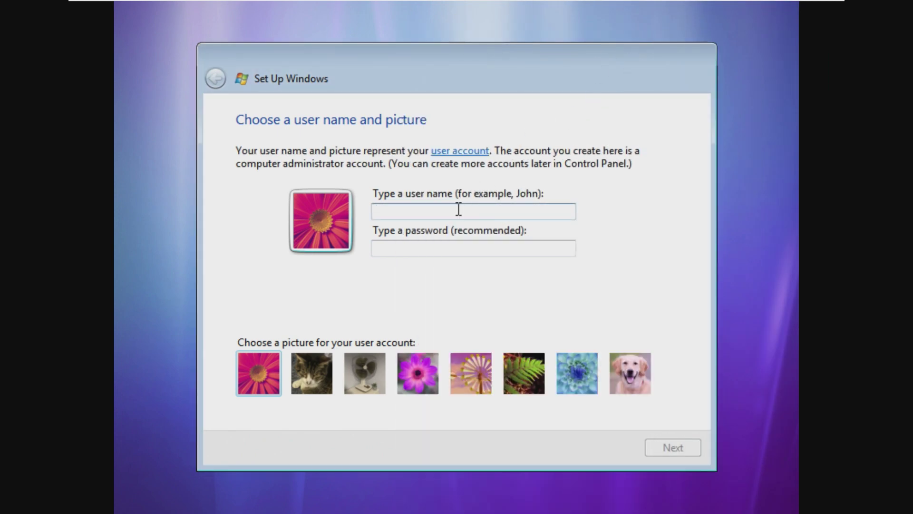
Create user 'Vienna' with no password and the dog as the account picture.
type("Vienna")
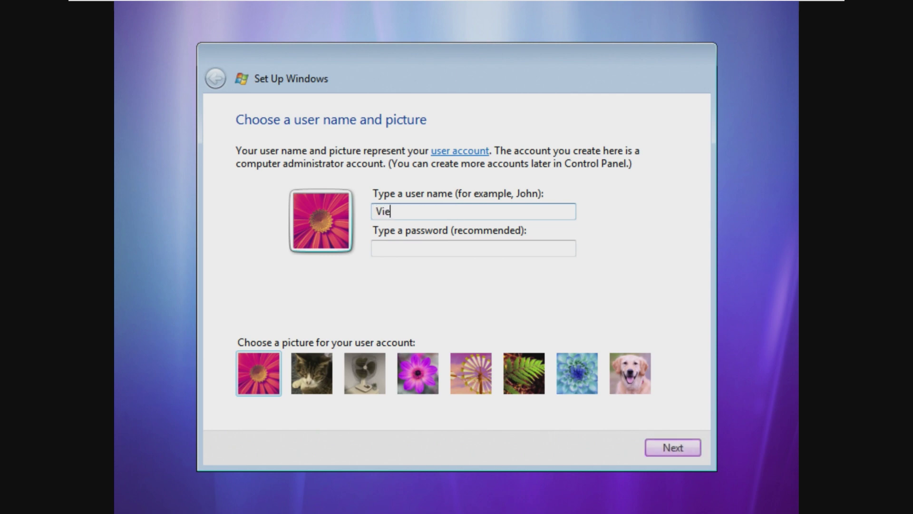
left_click(441, 244)
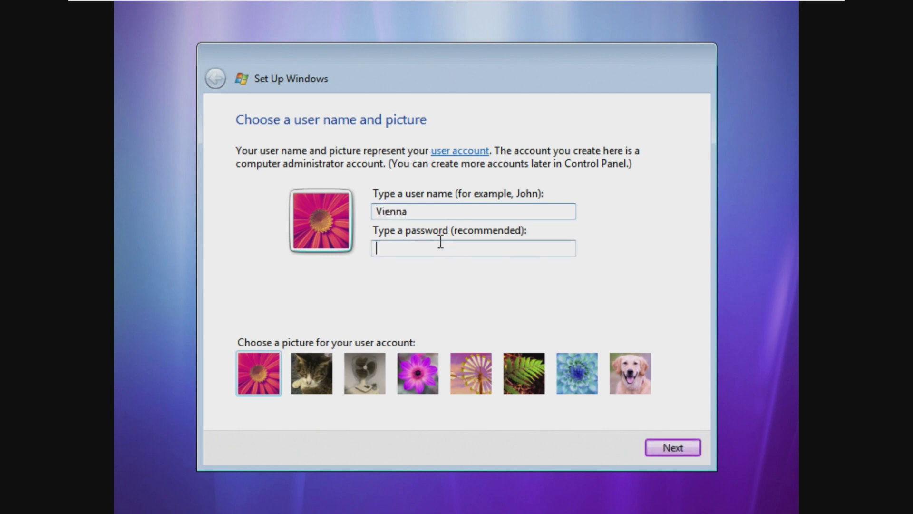
left_click(309, 375)
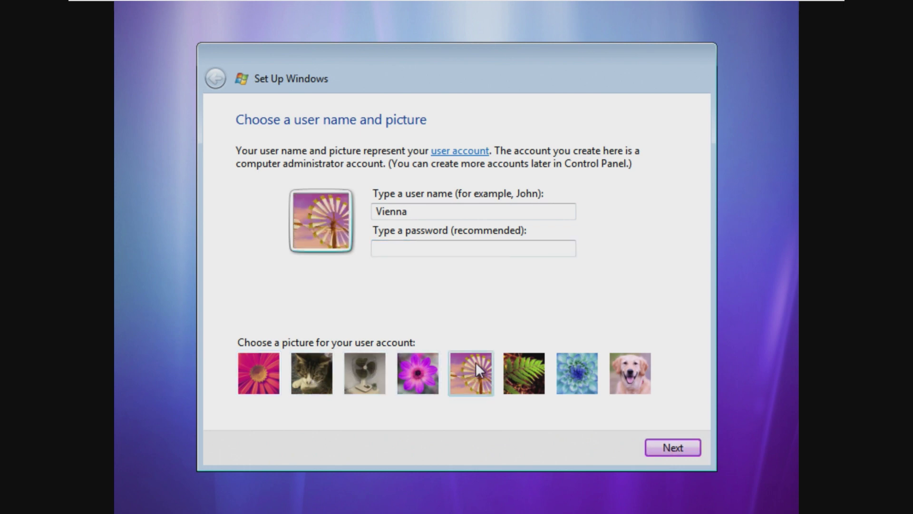
left_click(618, 379)
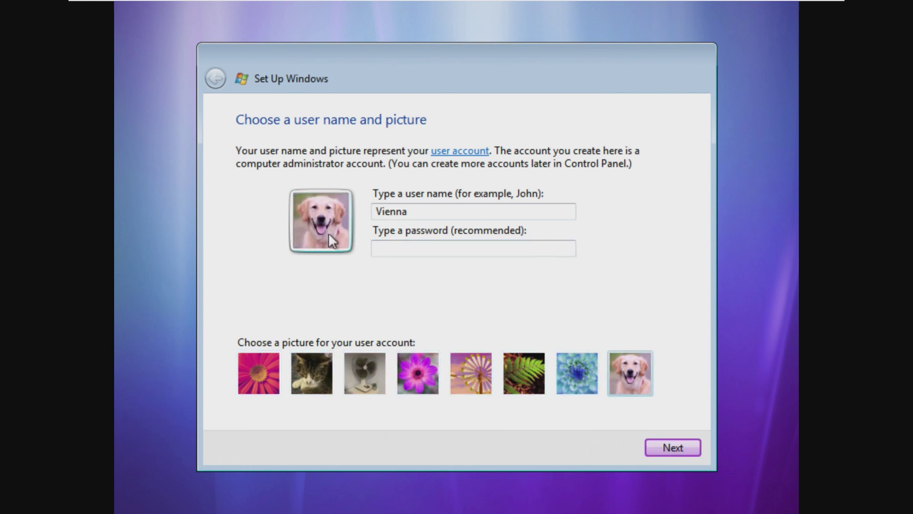
left_click(664, 448)
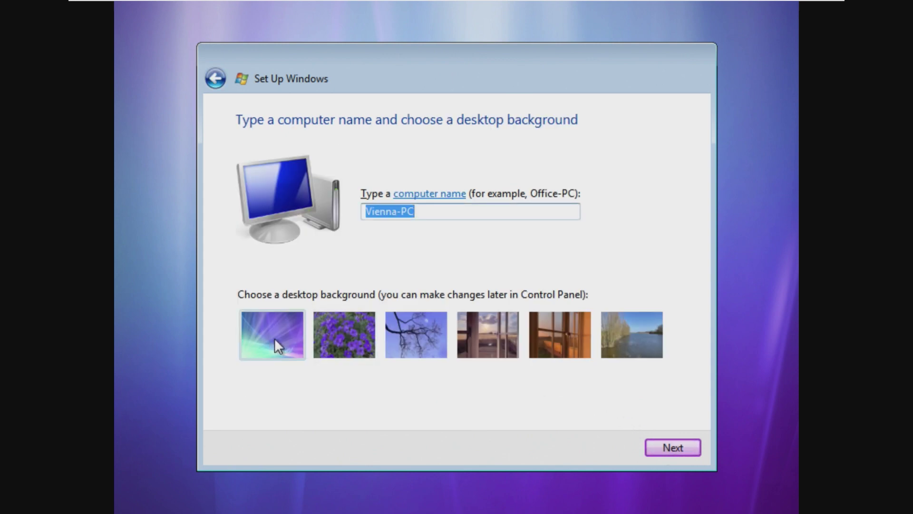
Keep the computer name Vienna-PC and choose the first desktop background.
left_click(302, 332)
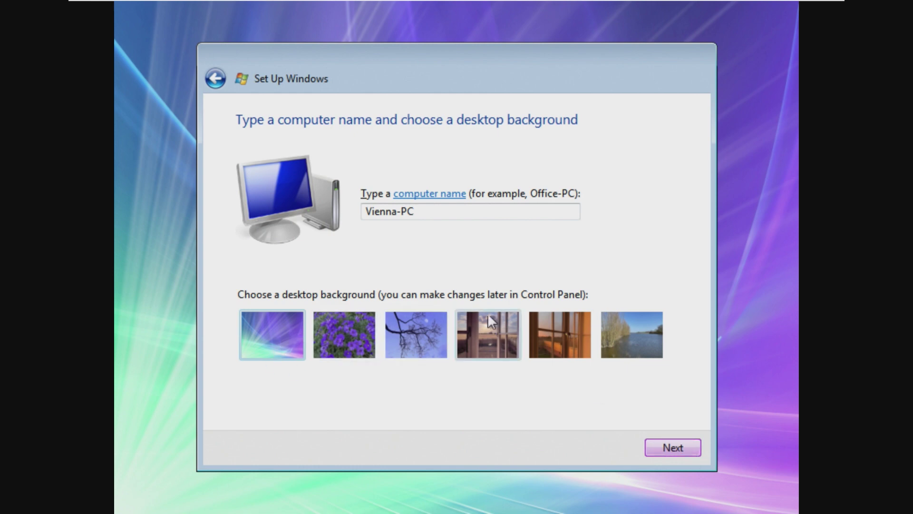
left_click(397, 193)
left_click(771, 19)
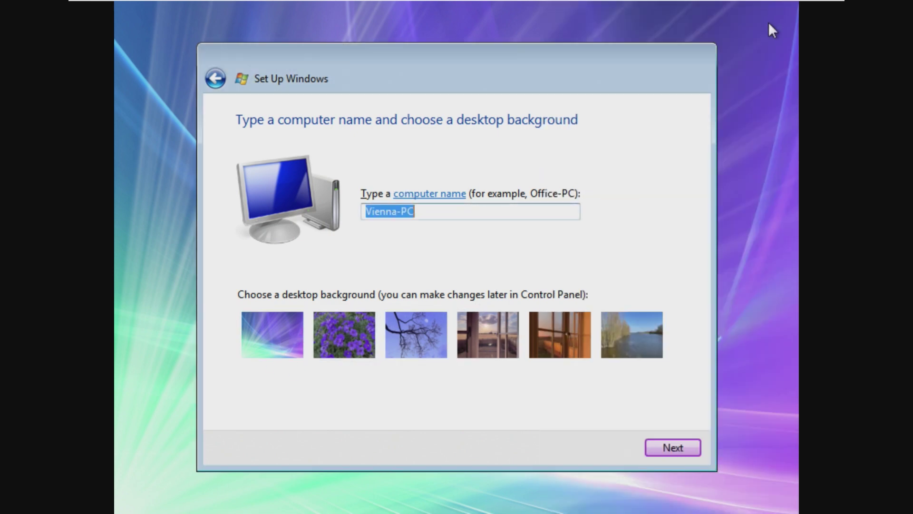
left_click(661, 453)
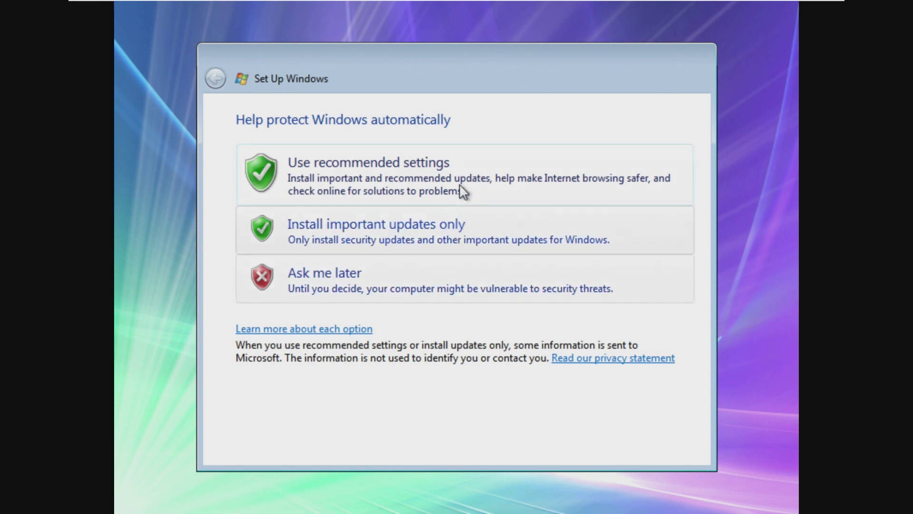
Use recommended protection, keep Pacific Time, and set the network location to Public.
left_click(461, 170)
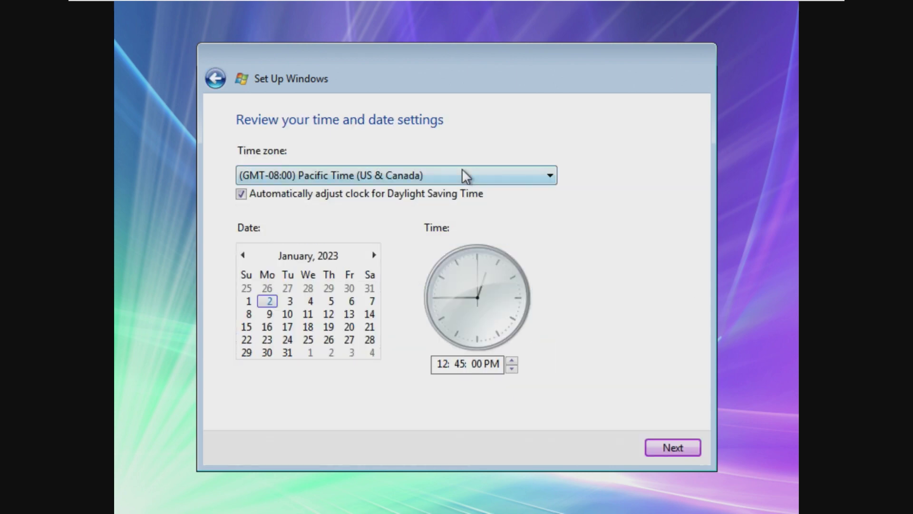
left_click(462, 172)
left_click(605, 220)
left_click(681, 450)
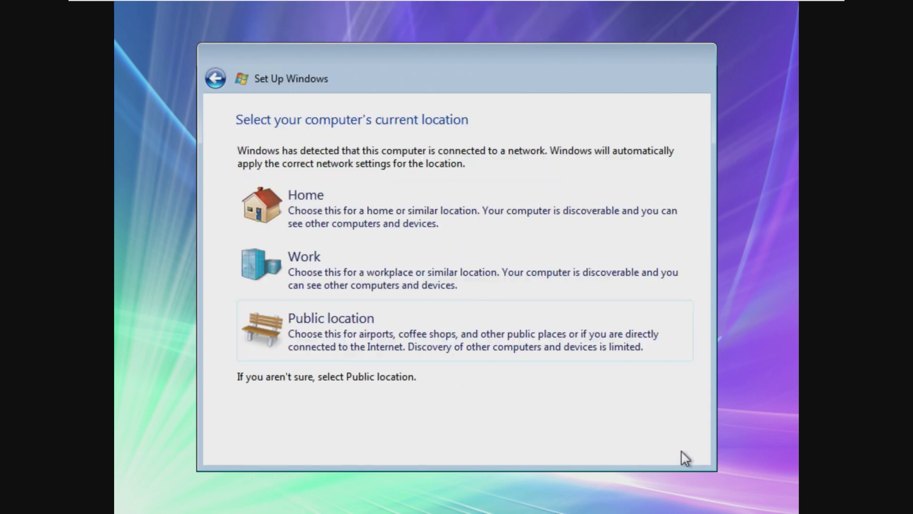
left_click(499, 351)
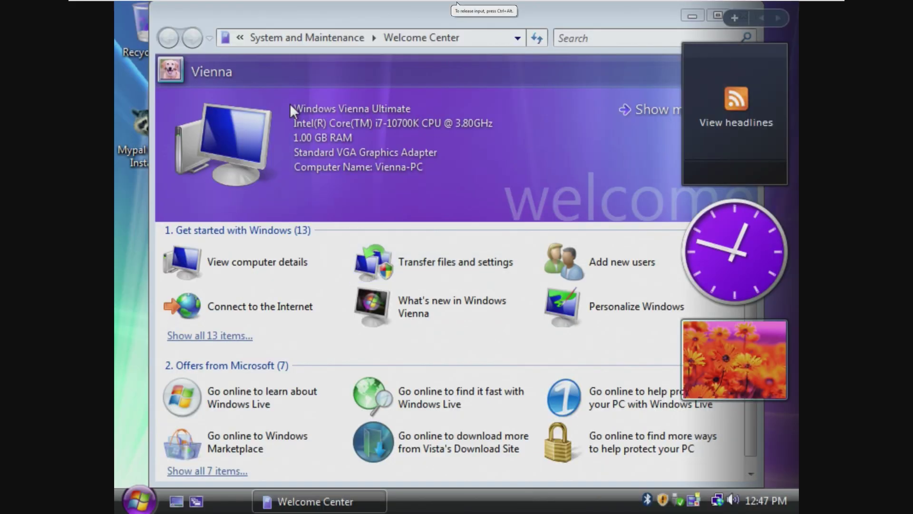
Move the Welcome Center window aside once the desktop has loaded.
left_click_drag(461, 16, 407, 42)
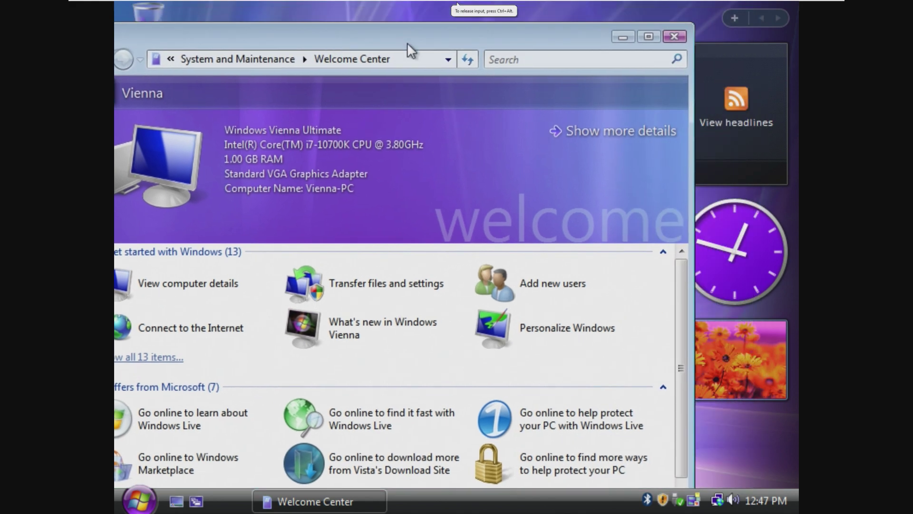
Close the Welcome Center and connect the VM's CD/DVD drive to the VMware Tools ISO.
left_click(668, 36)
mouse_move(207, 3)
left_click(134, 5)
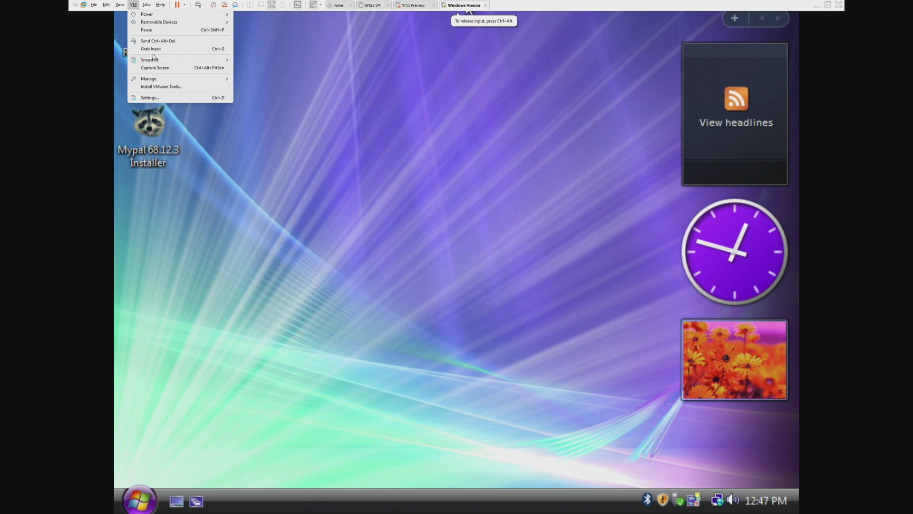
mouse_move(159, 61)
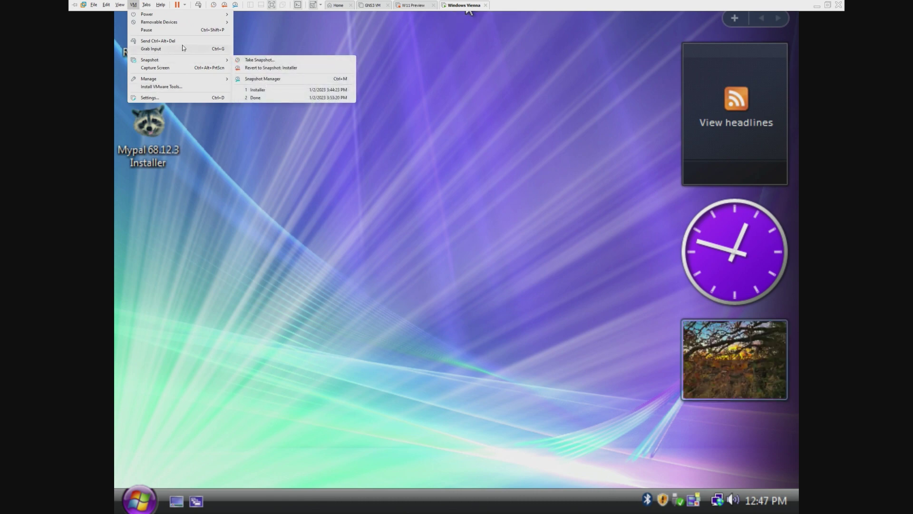
mouse_move(164, 23)
mouse_move(266, 24)
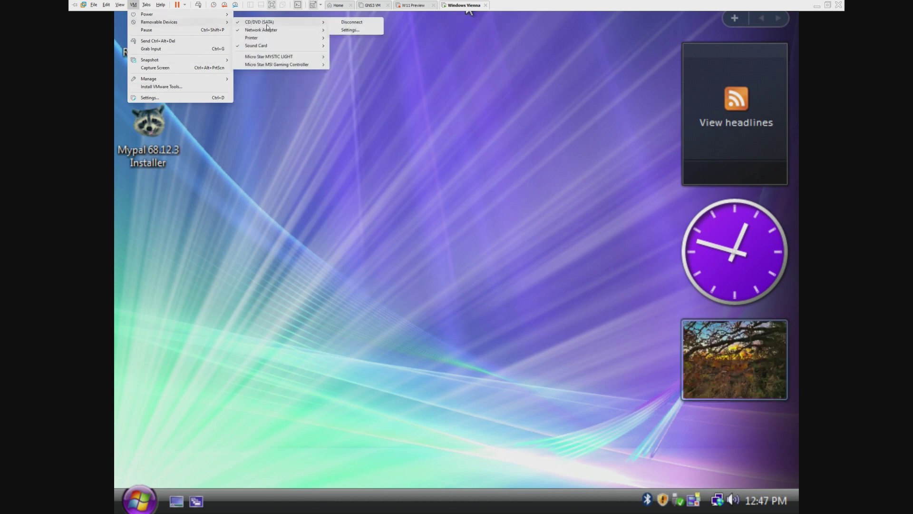
left_click(361, 33)
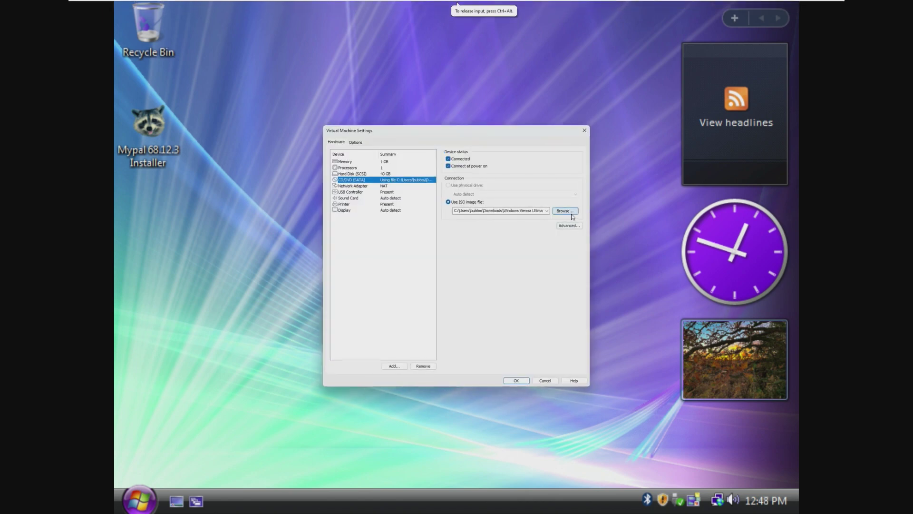
left_click(565, 210)
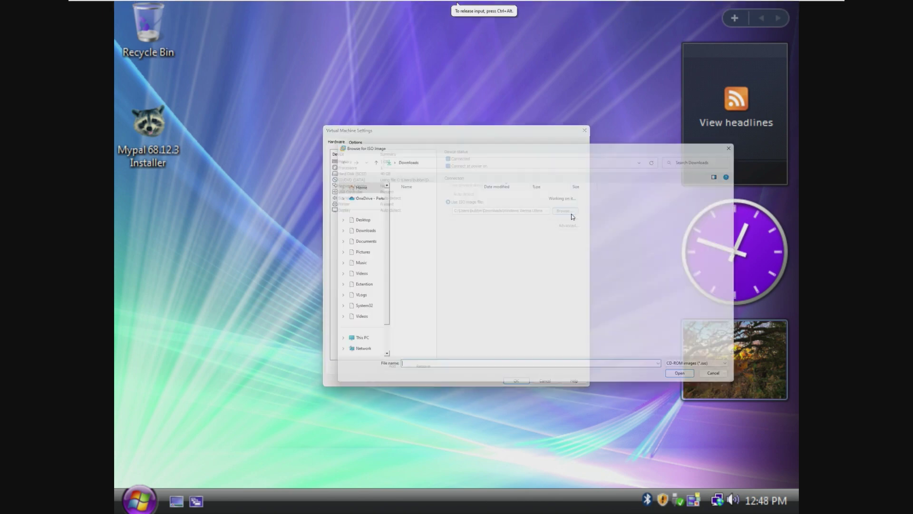
left_click(457, 239)
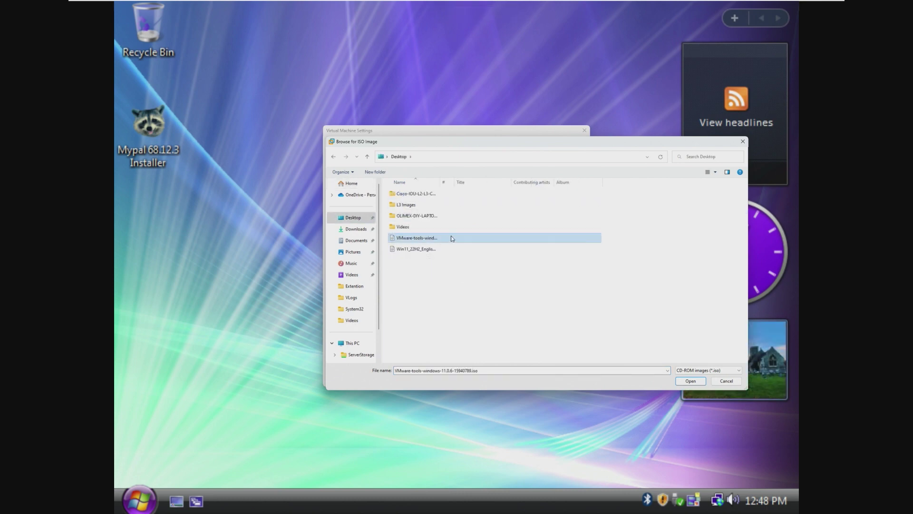
key("Escape")
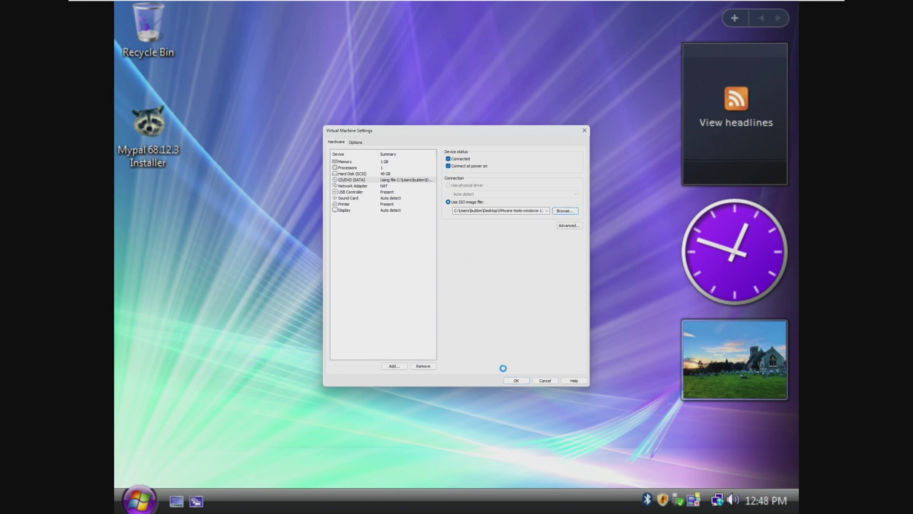
left_click(510, 380)
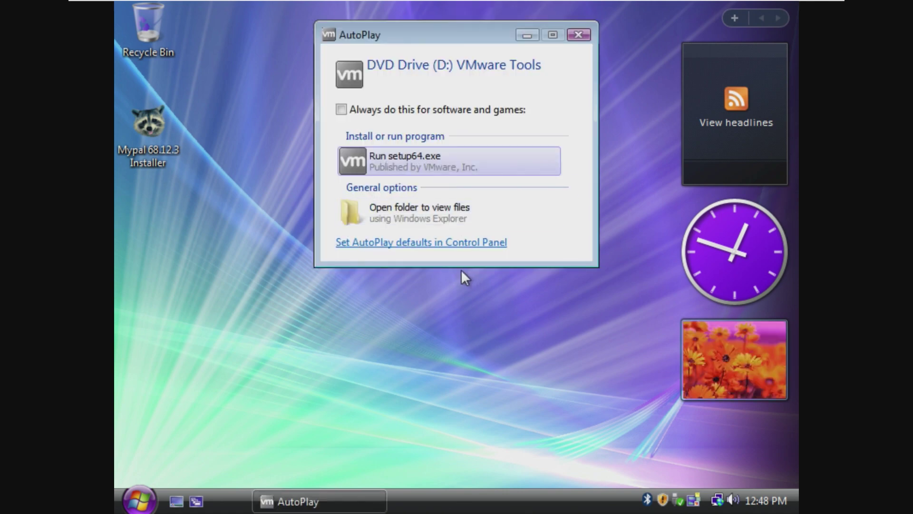
Run setup64.exe from the disc and install VMware Tools with the default setup type.
key("Return")
key("alt+a")
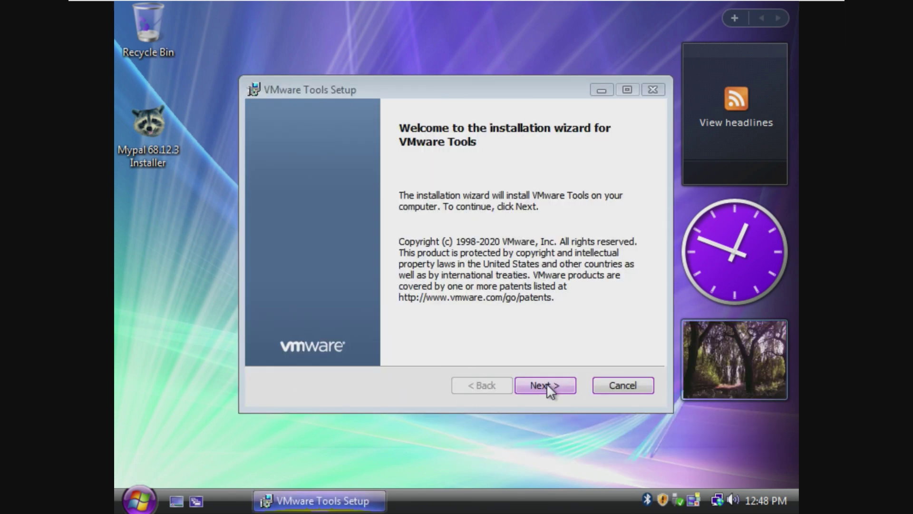
left_click(547, 385)
left_click(561, 384)
left_click(557, 383)
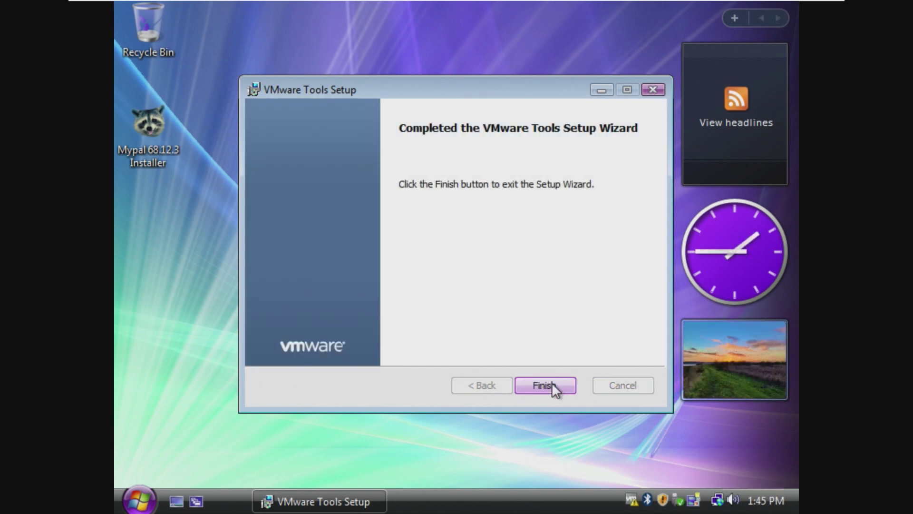
left_click(552, 384)
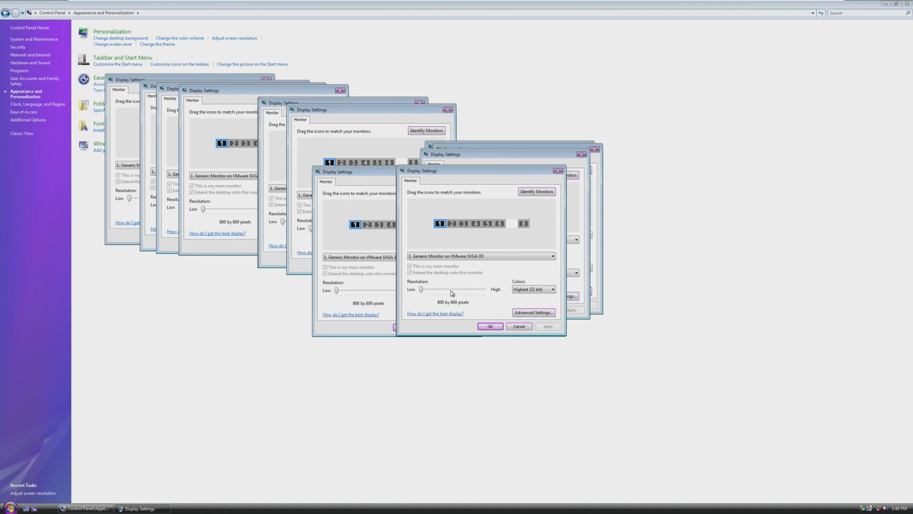
Apply and keep a 1366 by 768 screen resolution, then close Control Panel.
left_click(520, 327)
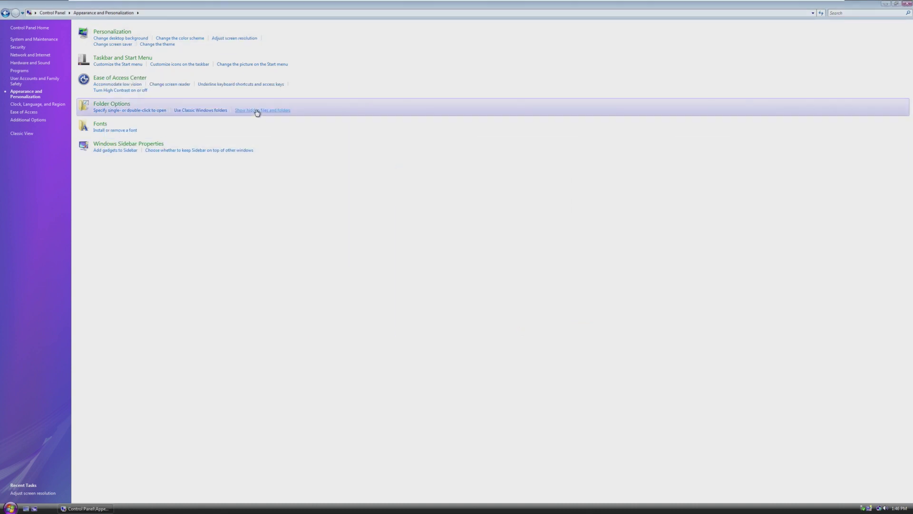
left_click_drag(98, 168, 93, 170)
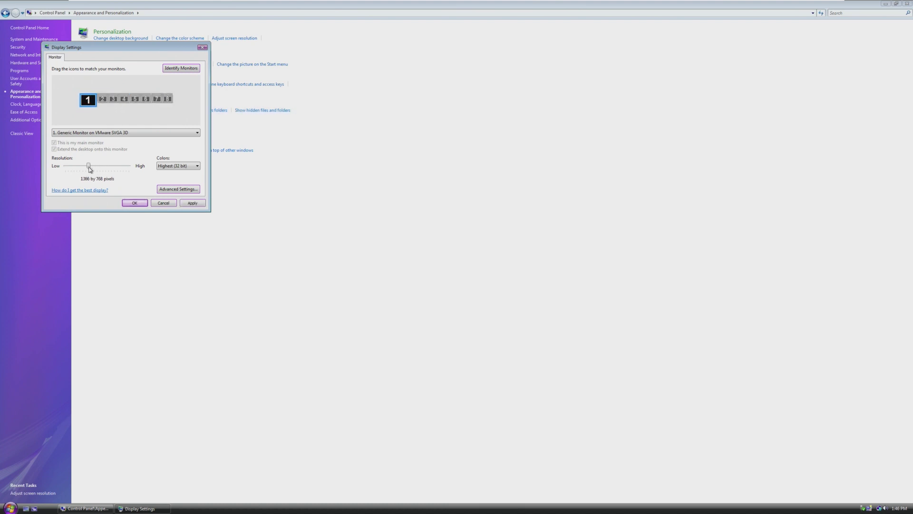
left_click(192, 203)
left_click(338, 228)
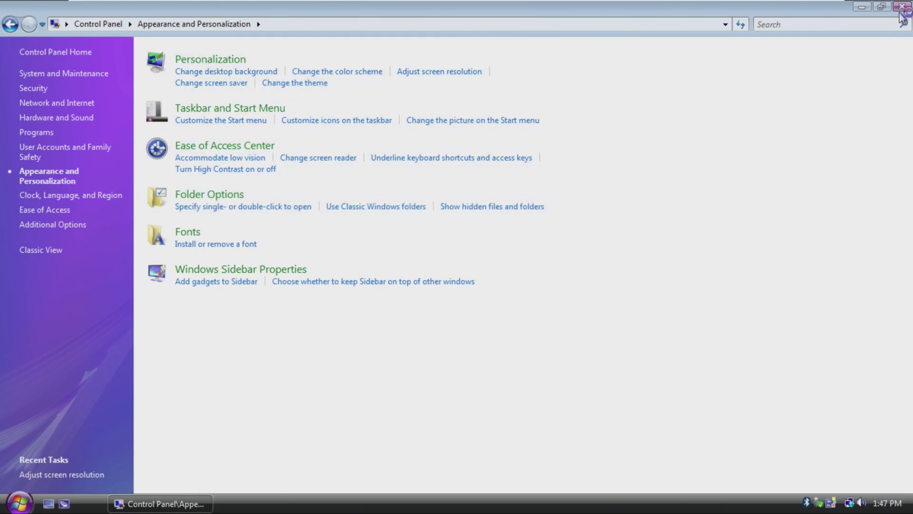
left_click(901, 6)
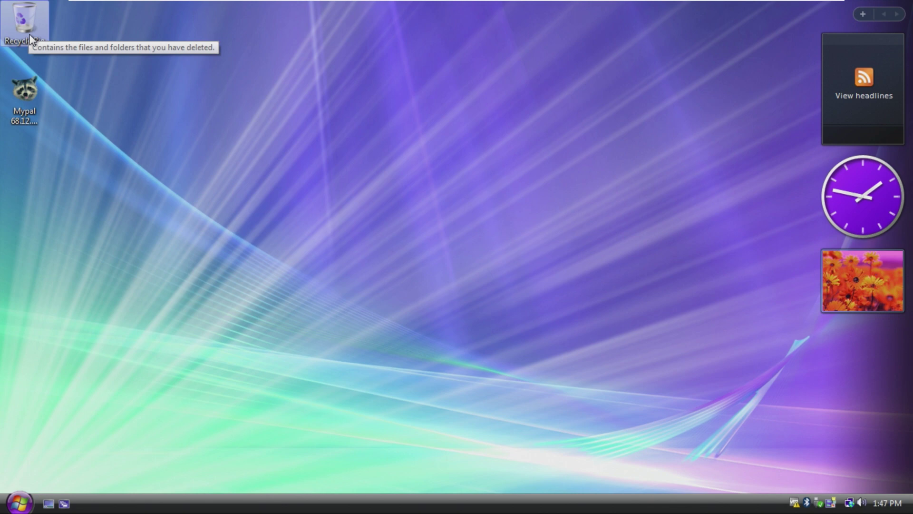
Launch the MyPal installer with admin approval and check the installer file's properties.
double_click(24, 110)
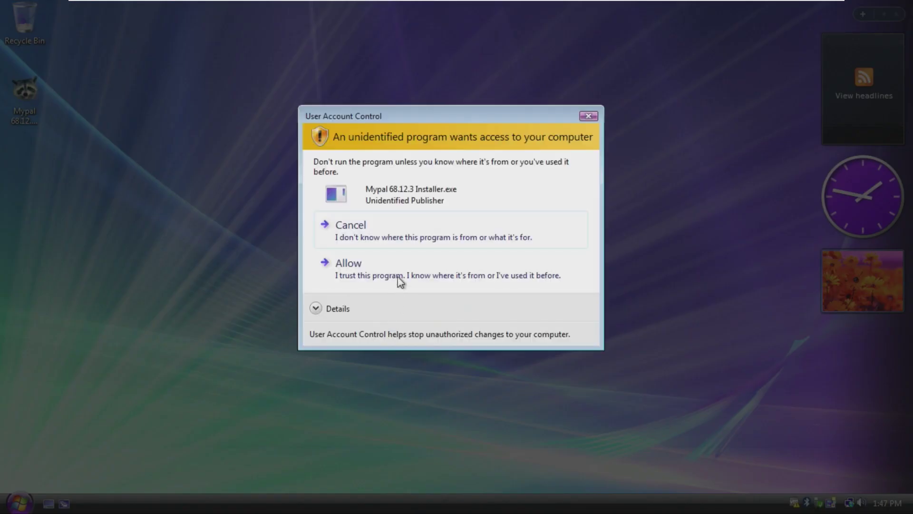
left_click(400, 281)
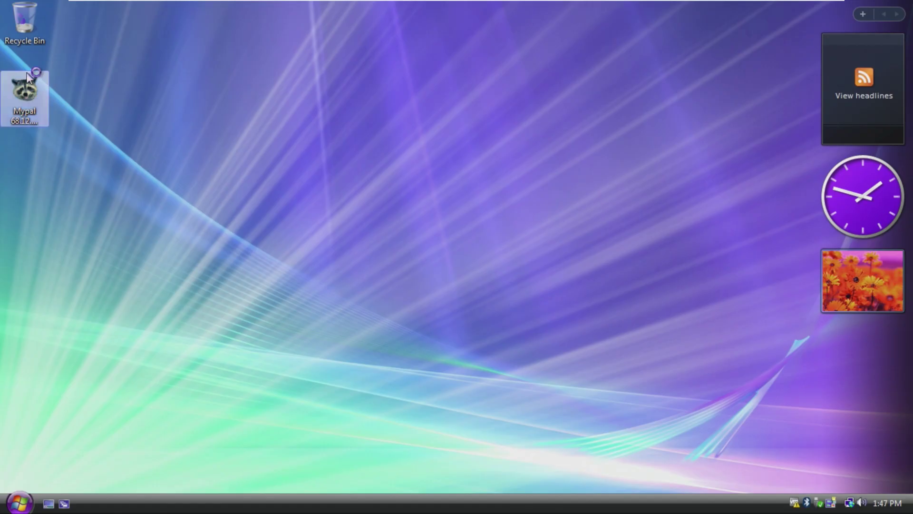
right_click(27, 73)
left_click(63, 284)
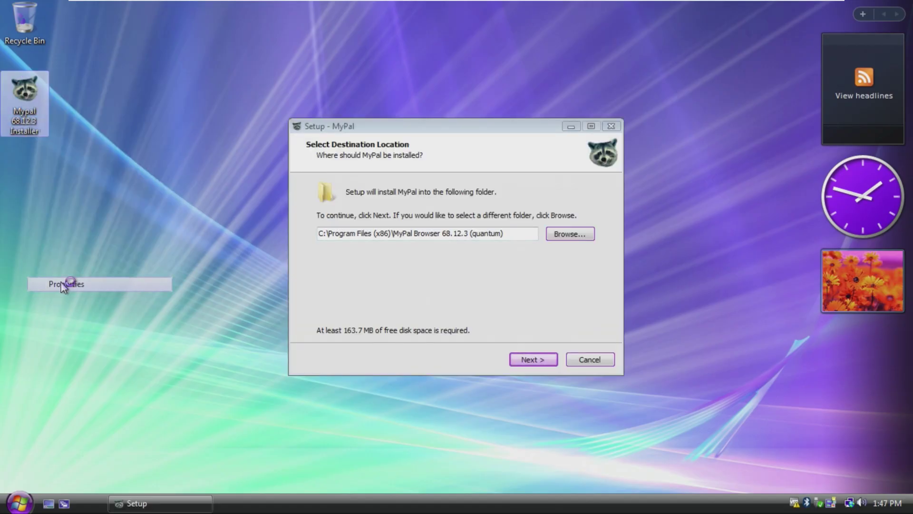
left_click_drag(123, 262, 214, 263)
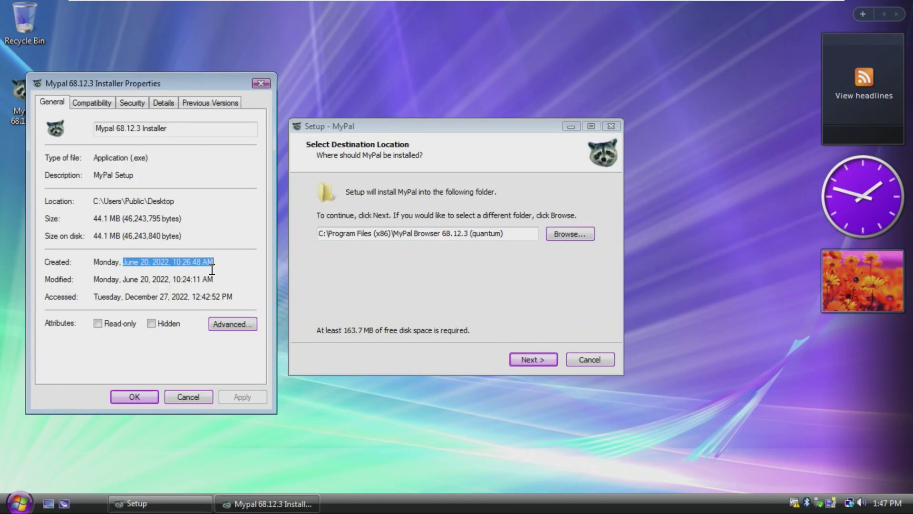
left_click(261, 83)
Install MyPal 68.12.3 with the default folder and tasks, then launch it.
left_click(535, 360)
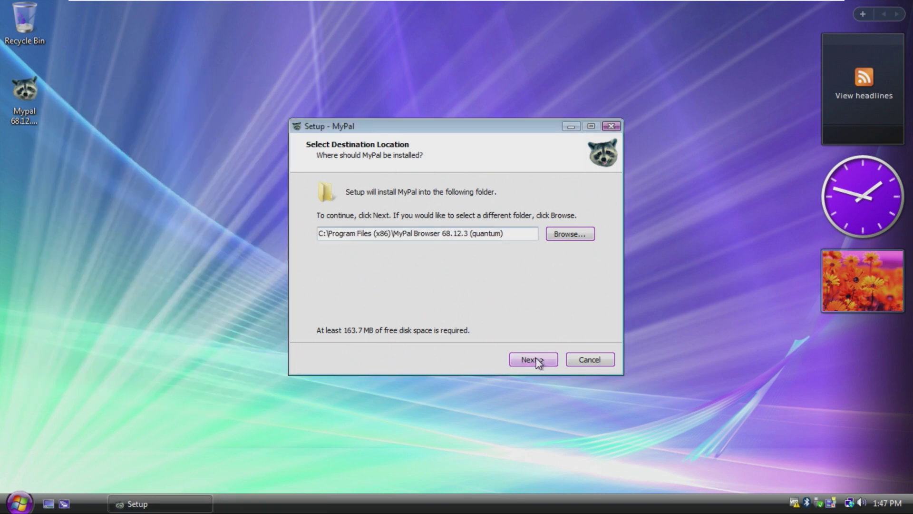
left_click(531, 359)
left_click(542, 359)
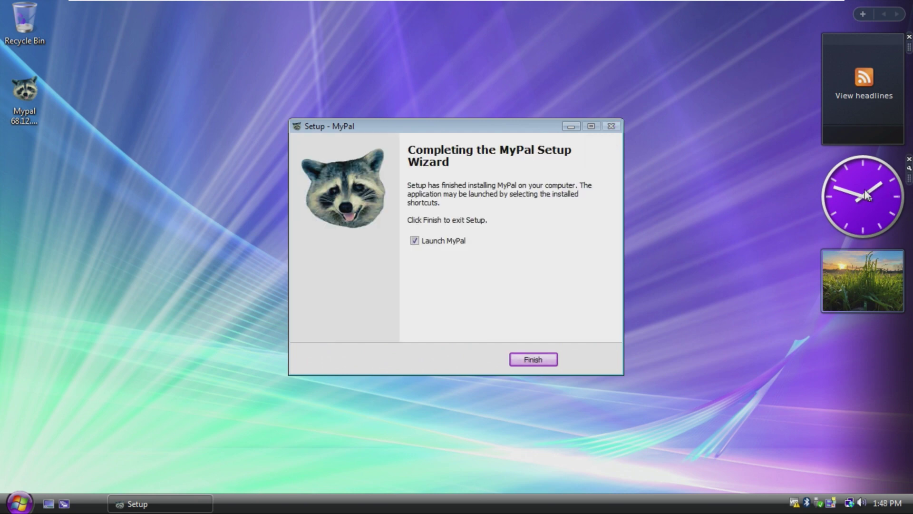
key("Return")
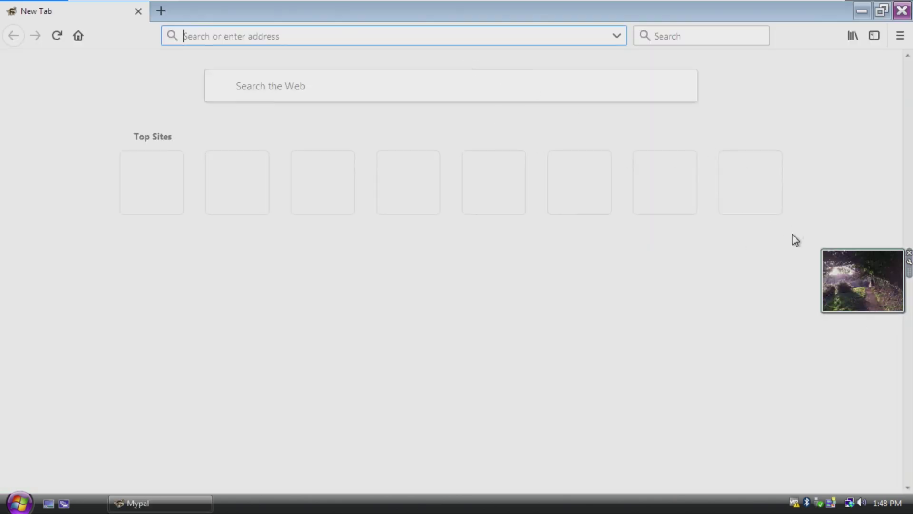
Close MyPal and open Windows Update via Windows Ultimate Extras in the Start menu.
left_click(903, 11)
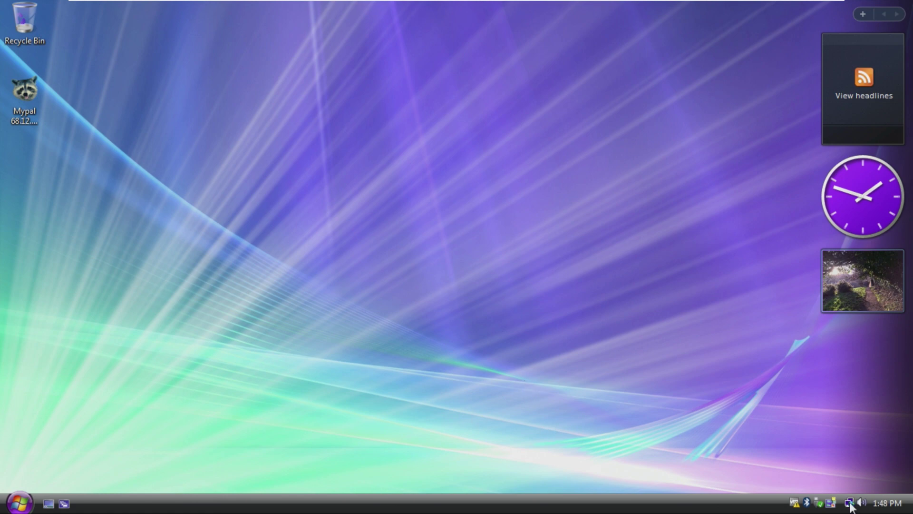
mouse_move(850, 506)
left_click(19, 503)
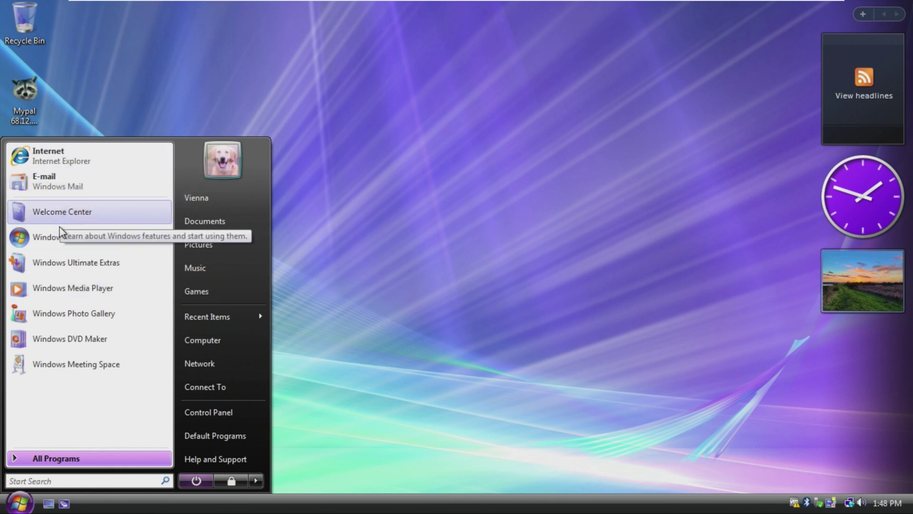
left_click(56, 263)
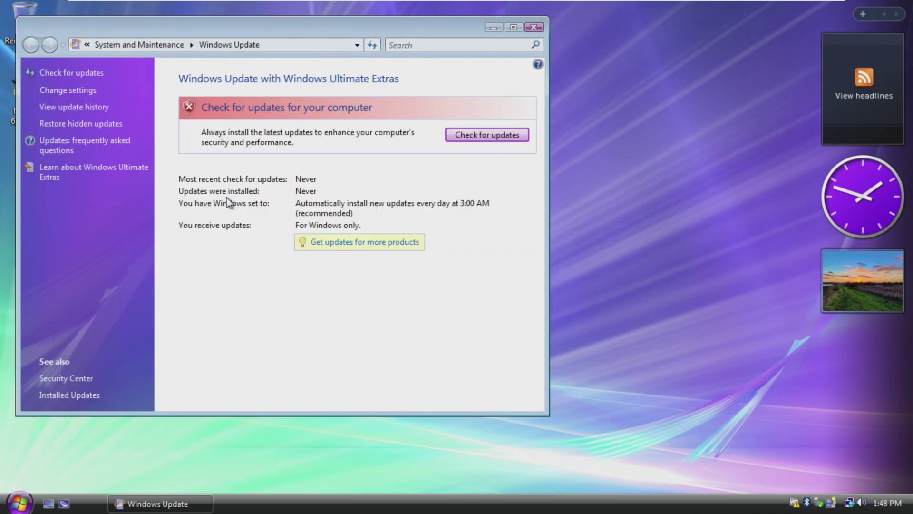
Close Windows Update and launch Windows Meeting Space from the Start menu.
left_click(534, 28)
left_click(20, 503)
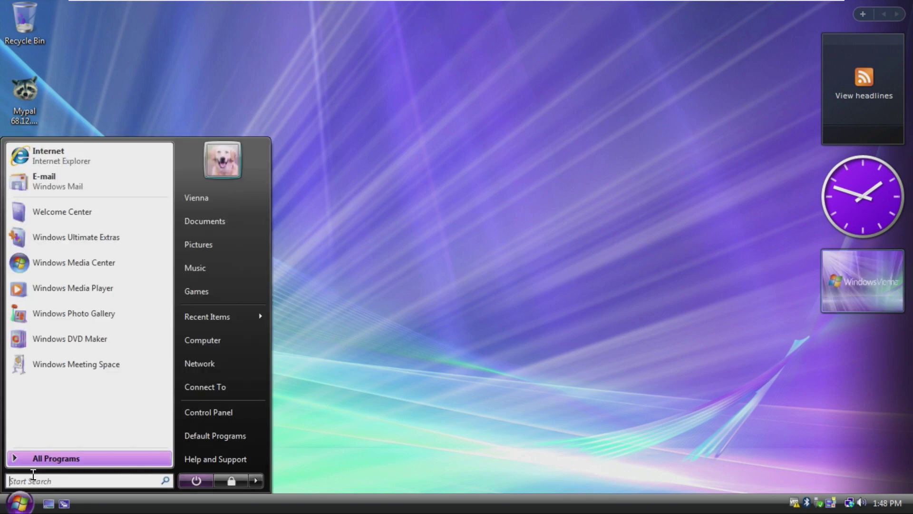
left_click(75, 369)
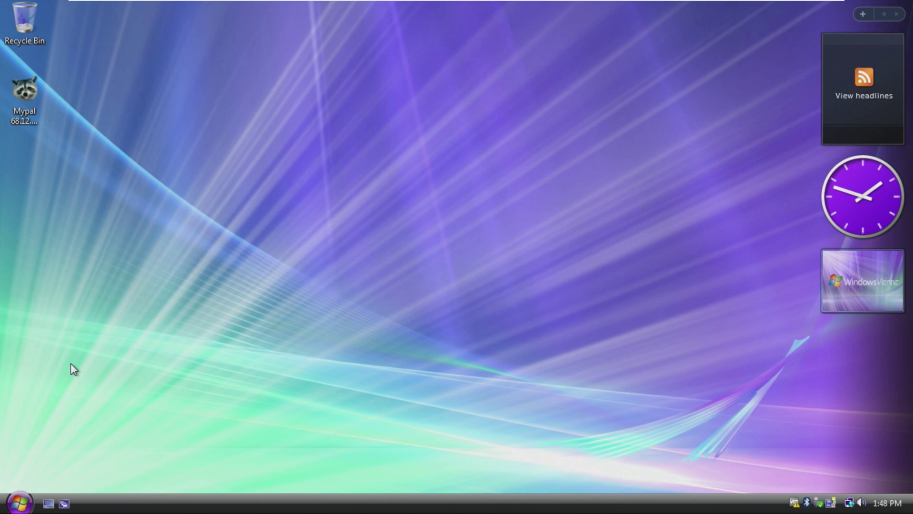
Show the Start menu's All Programs list and pick an entry from it.
left_click(22, 503)
left_click(66, 463)
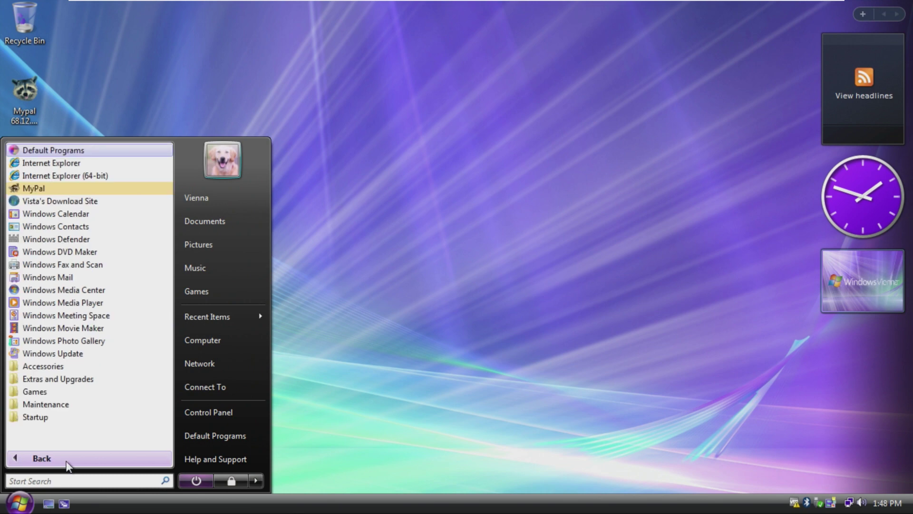
left_click(72, 314)
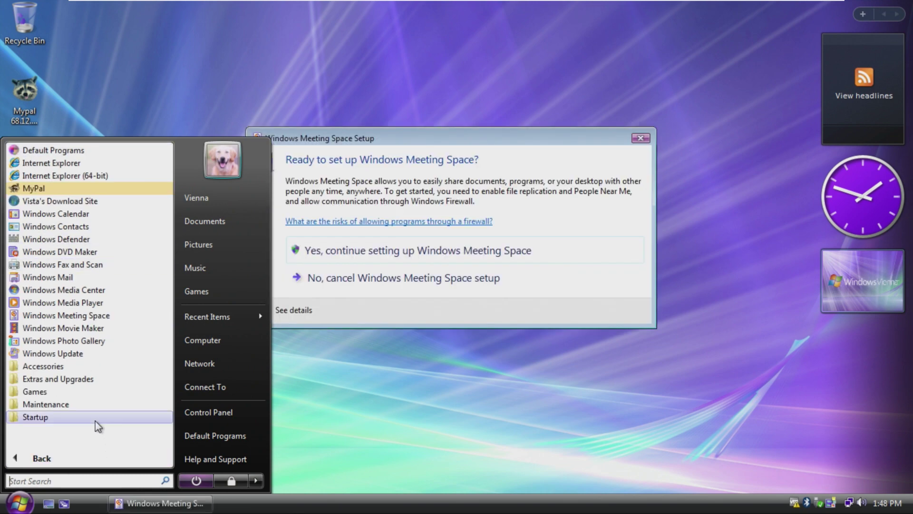
Continue the Meeting Space setup past the permission prompt, then launch Vista's Download Site.
left_click(394, 250)
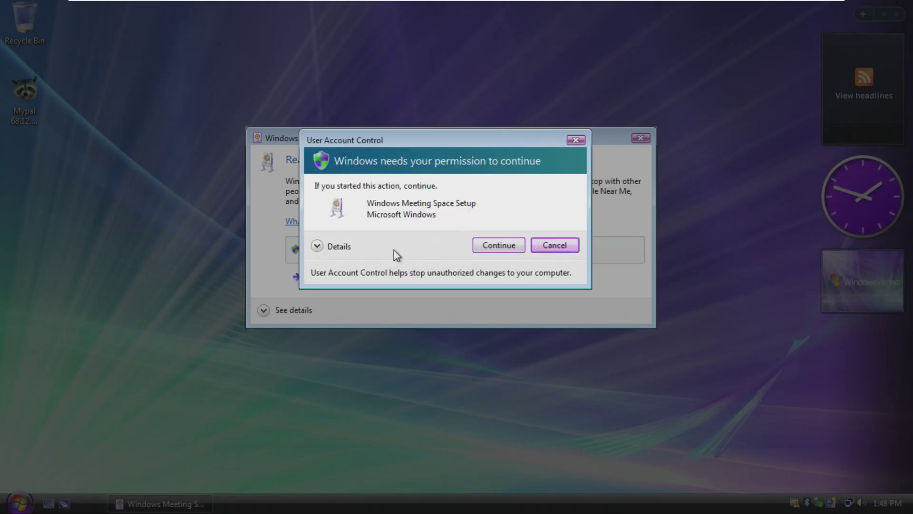
left_click(510, 245)
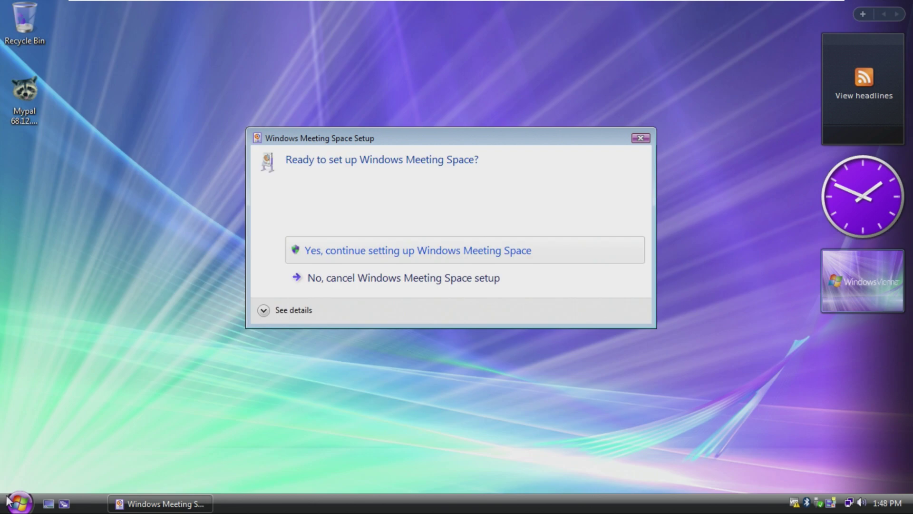
left_click(14, 502)
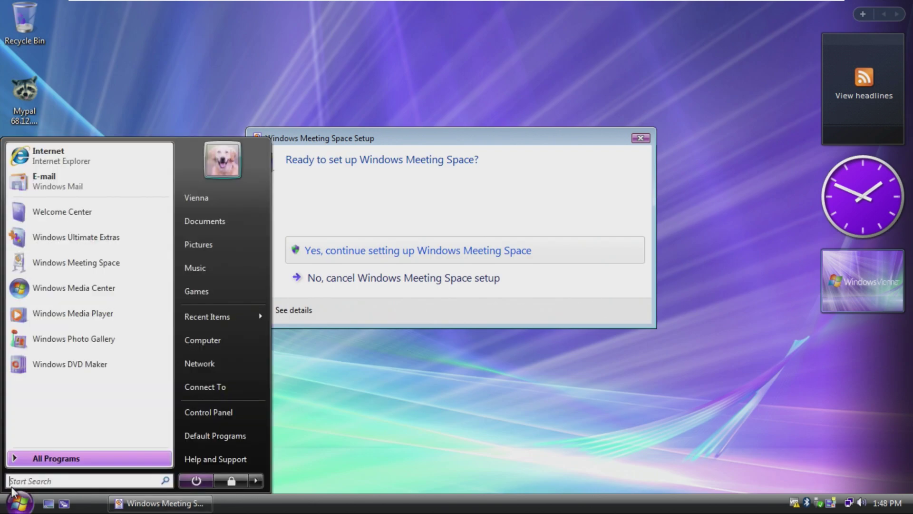
left_click(91, 458)
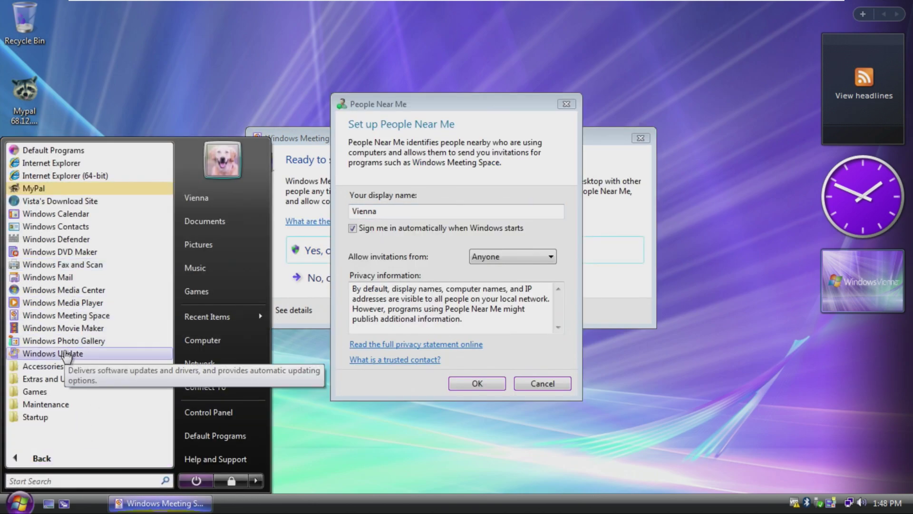
left_click(64, 202)
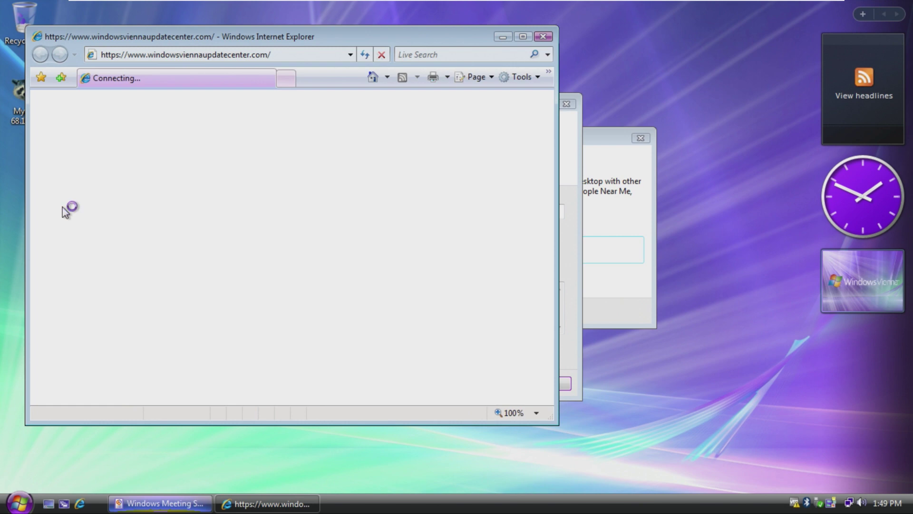
Copy the site's address, close Internet Explorer, and decline rerunning the MyPal installer.
left_click(307, 56)
key("ctrl+c")
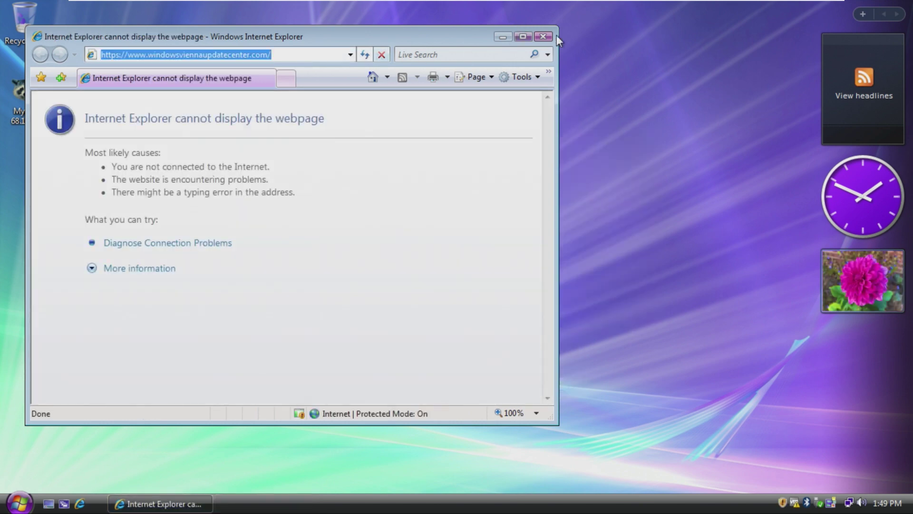
left_click(545, 36)
left_click(38, 107)
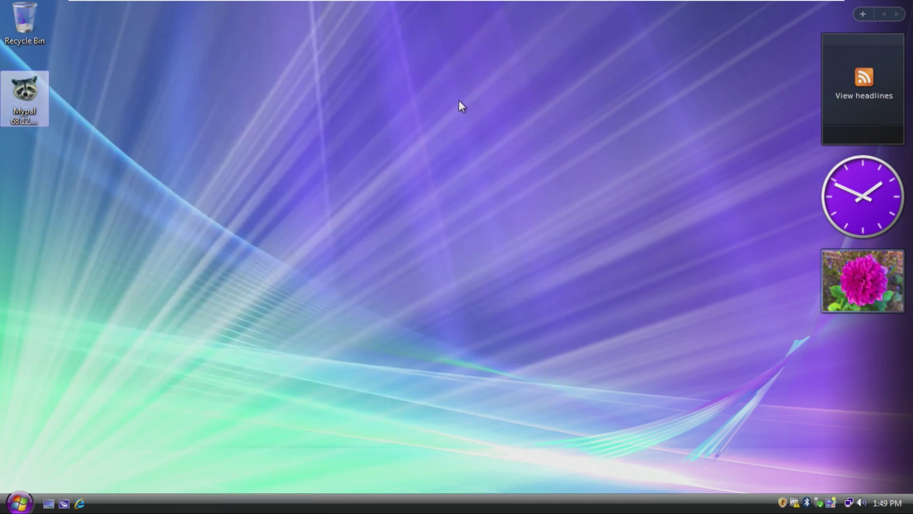
key("Return")
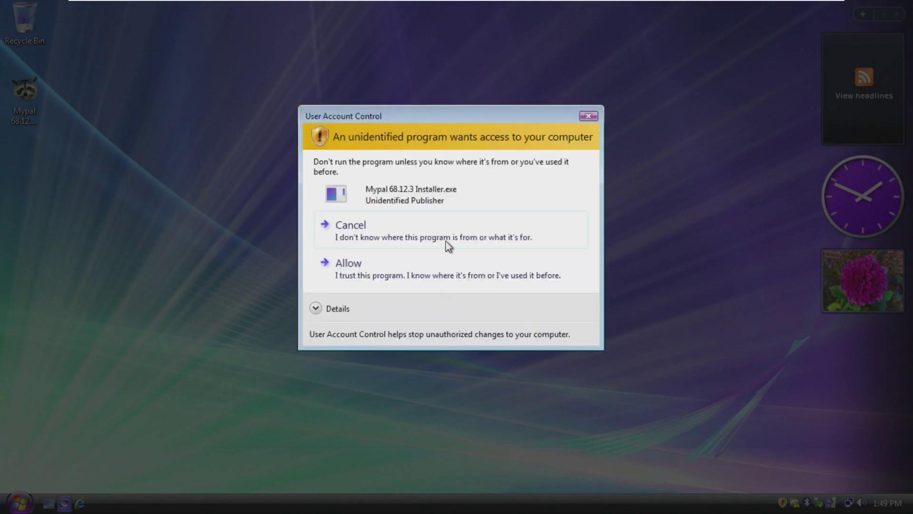
left_click(446, 247)
Launch the installed MyPal browser and paste in the windowsviennaupdatecenter.com address.
left_click(6, 508)
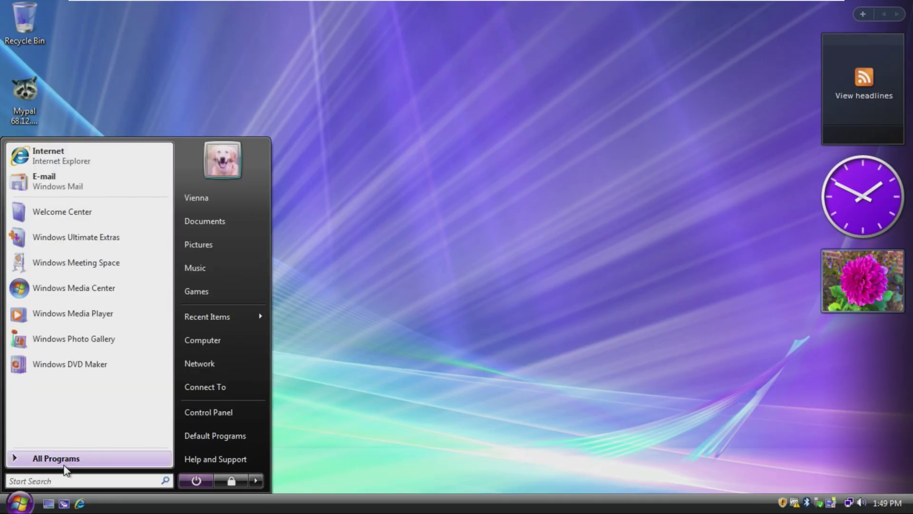
left_click(66, 465)
left_click(116, 192)
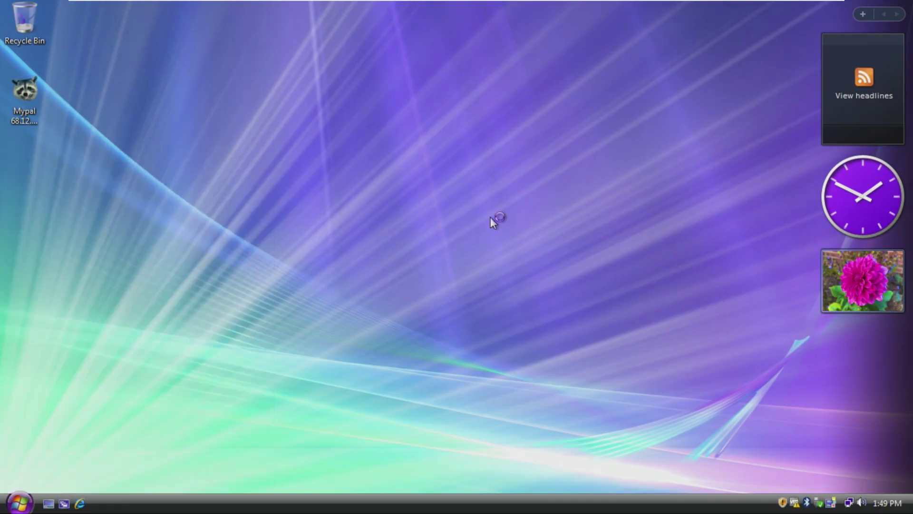
key("ctrl+v")
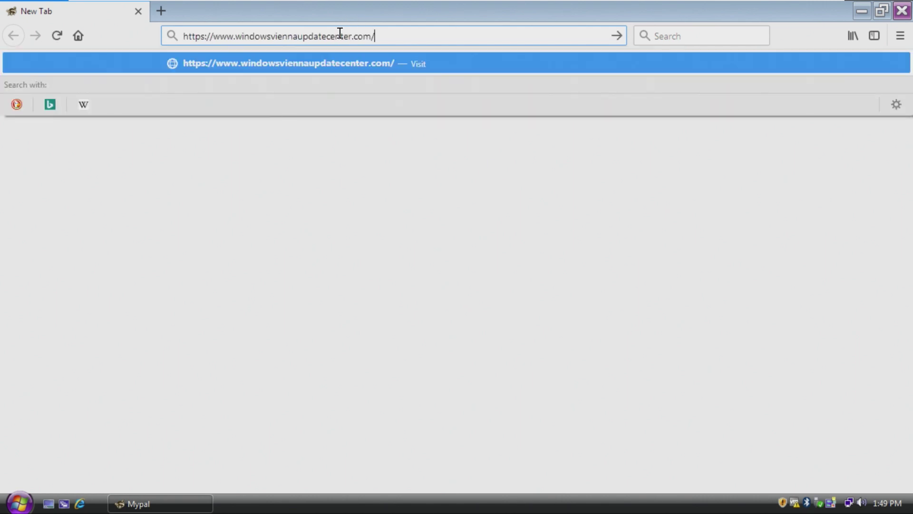
Load the site and scroll through its Themes & extras page.
key("Return")
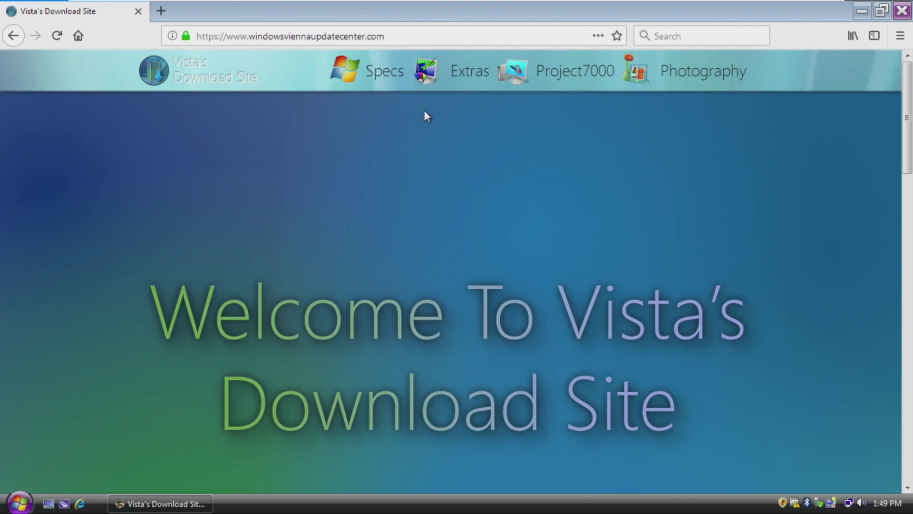
left_click(449, 83)
scroll(376, 210, "down", 5)
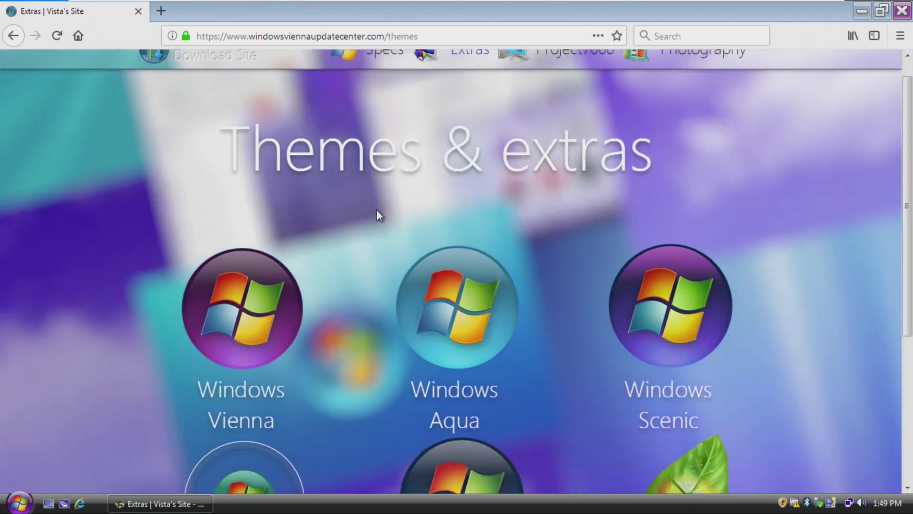
scroll(376, 228, "down", 3)
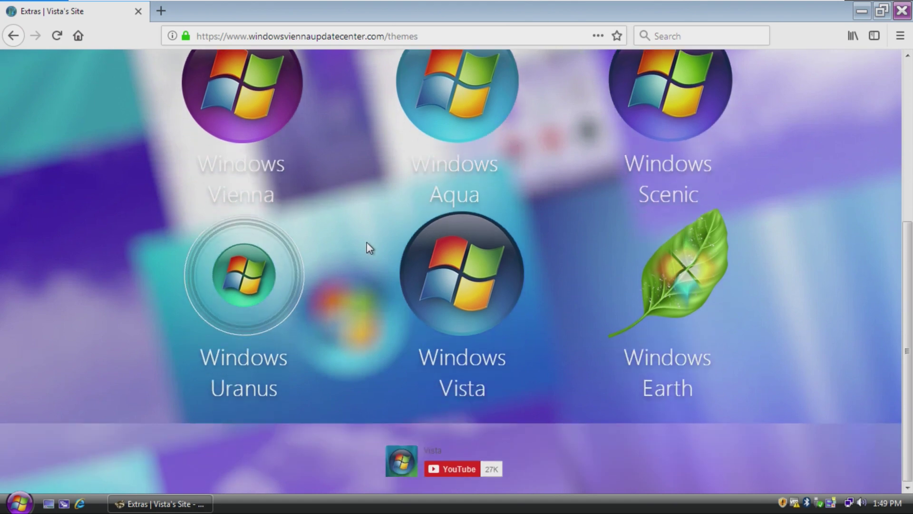
scroll(366, 260, "up", 2)
scroll(364, 255, "up", 5)
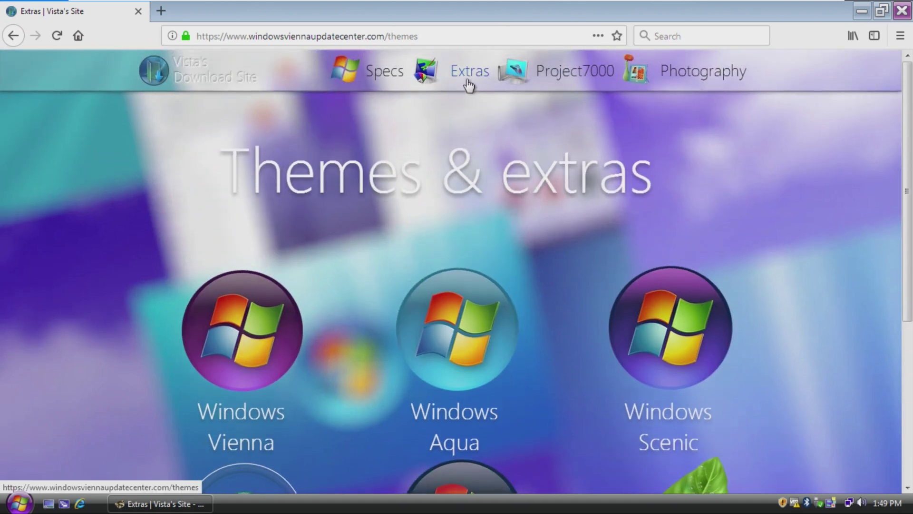
Browse down the site's Project 7000 page.
left_click(545, 81)
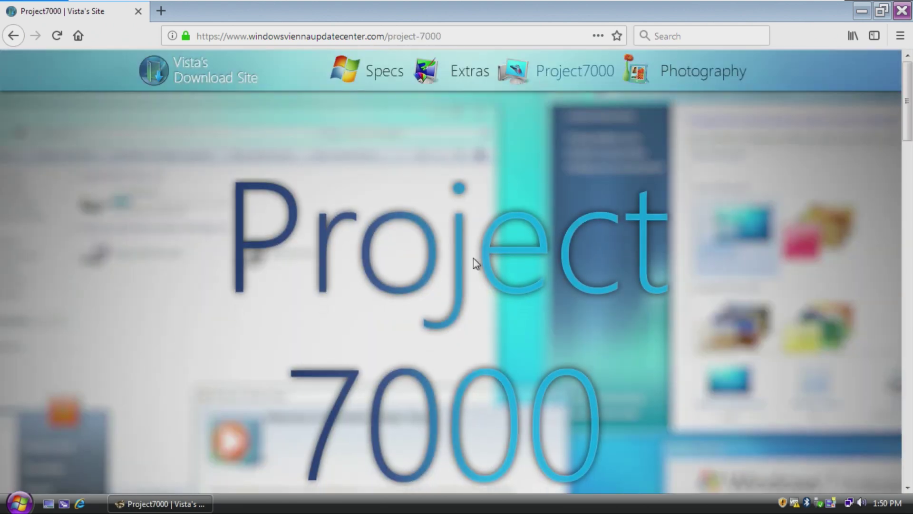
scroll(473, 262, "down", 5)
scroll(474, 263, "down", 2)
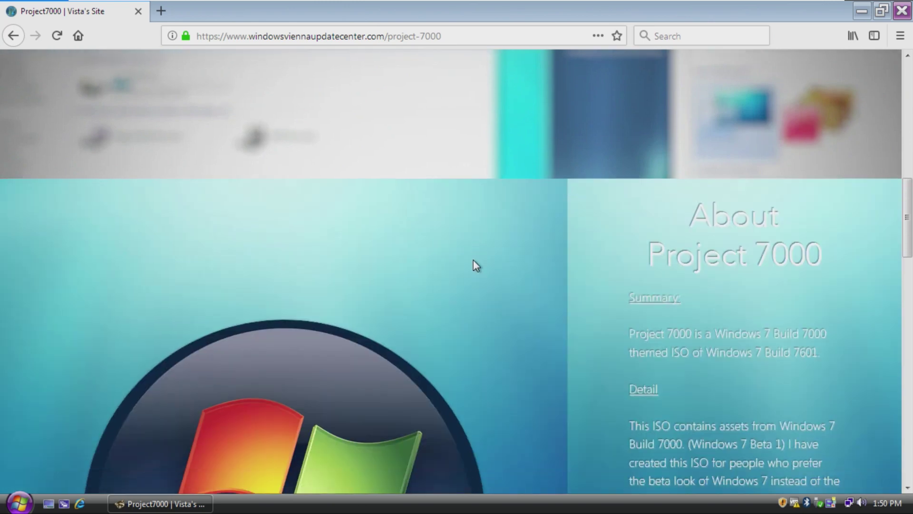
scroll(476, 266, "down", 1)
scroll(473, 258, "down", 3)
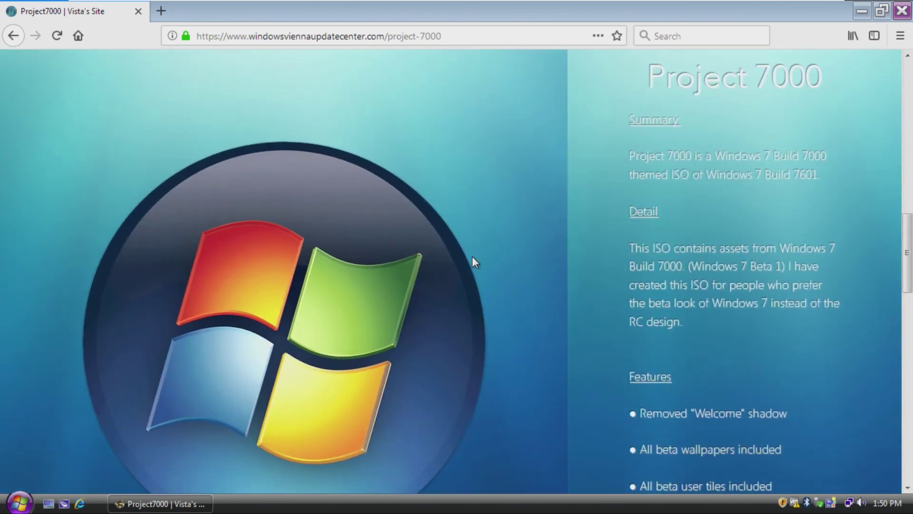
scroll(472, 256, "down", 3)
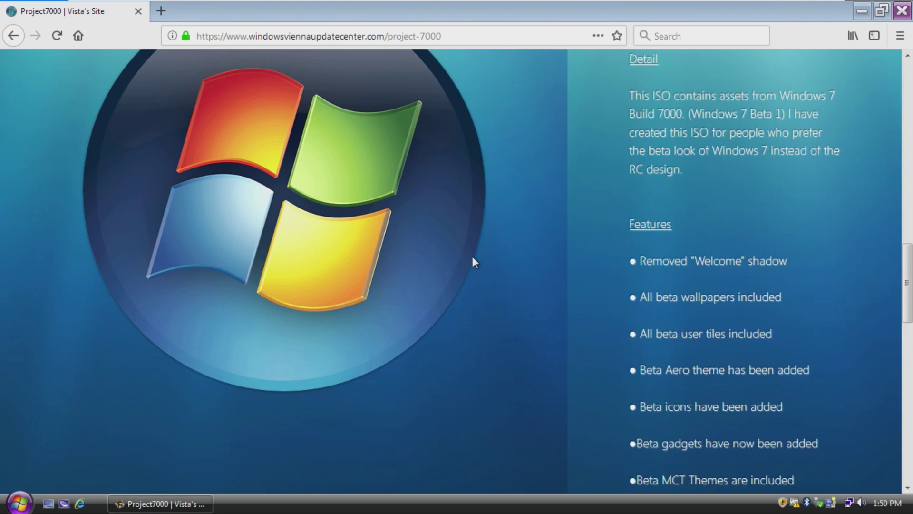
View the Photography gallery page, then close MyPal.
left_click(682, 71)
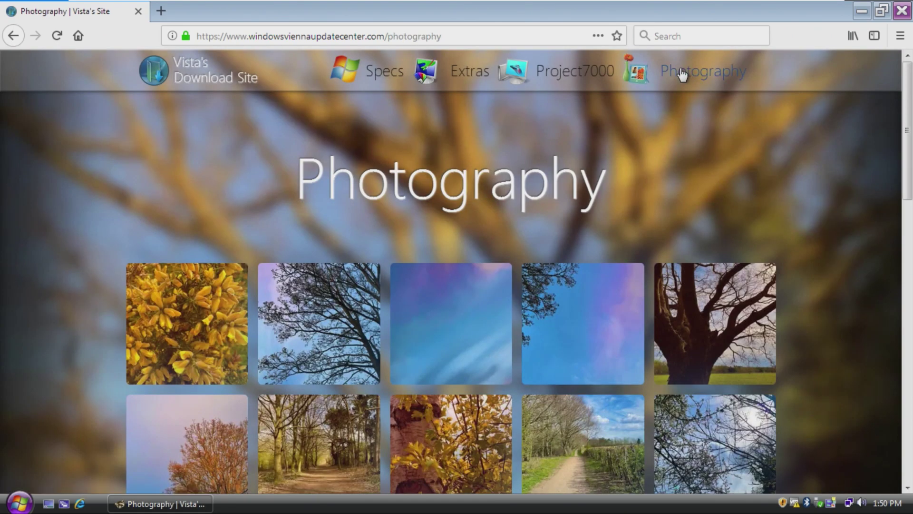
scroll(566, 228, "down", 7)
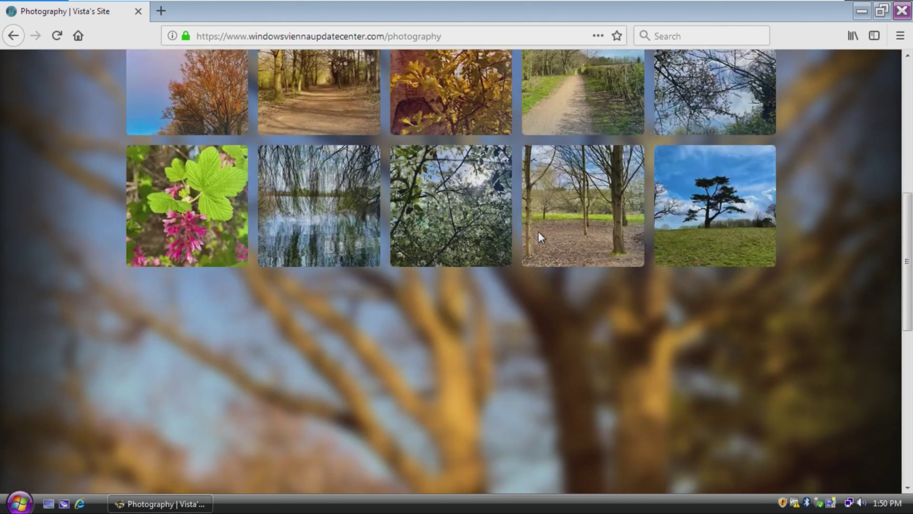
scroll(517, 247, "down", 1)
scroll(367, 372, "up", 5)
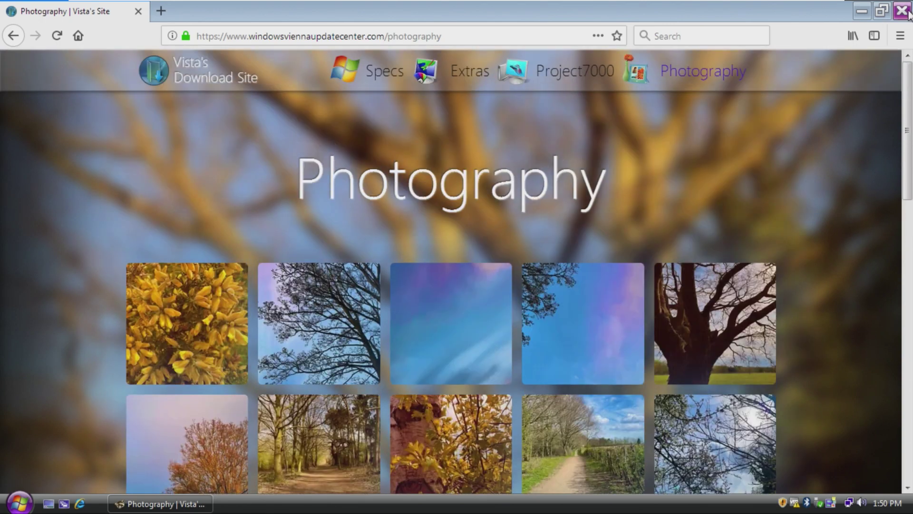
left_click(902, 11)
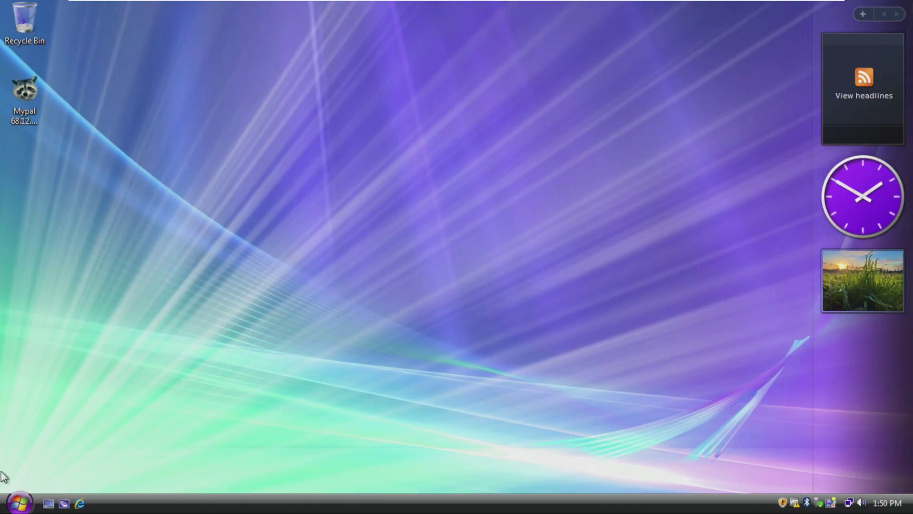
Check the drives listed under Computer, then close that window.
left_click(9, 501)
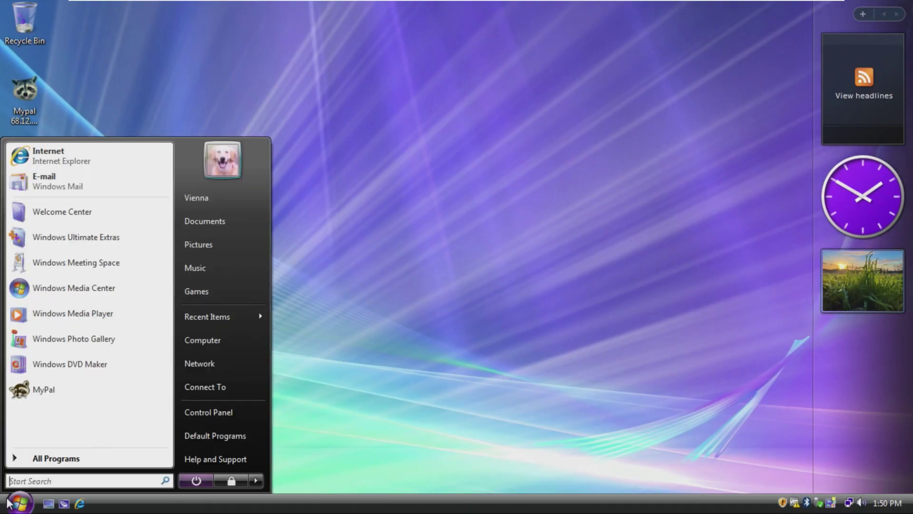
left_click(221, 341)
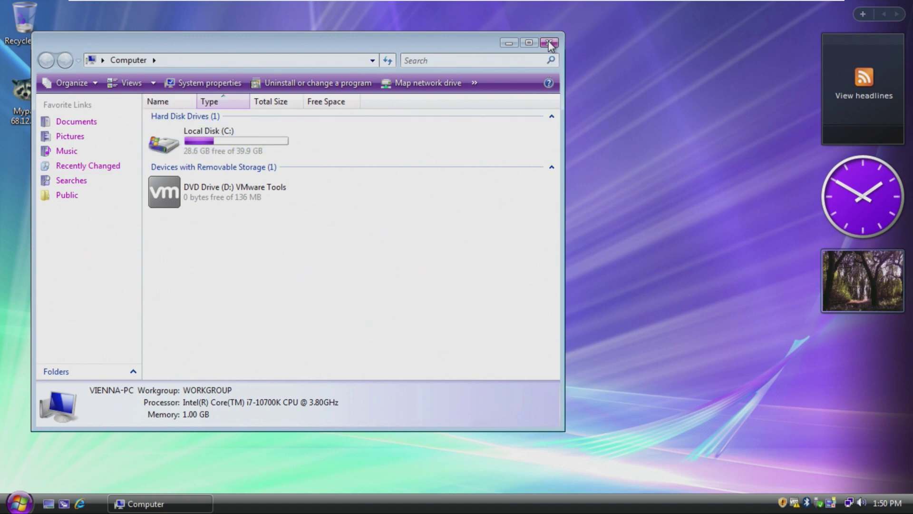
key("alt+F4")
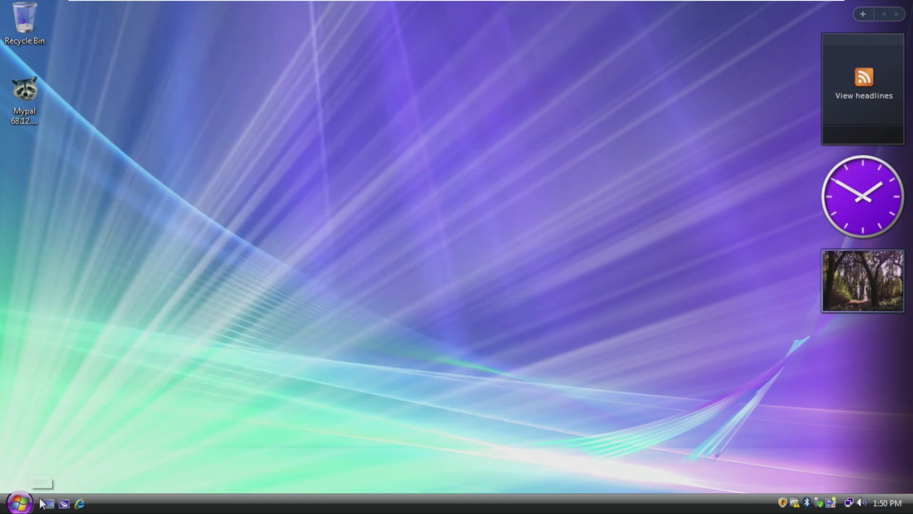
Display About Windows via the Run prompt (version 6.0 build 6002 SP2), then dismiss it.
key("super+r")
type("control")
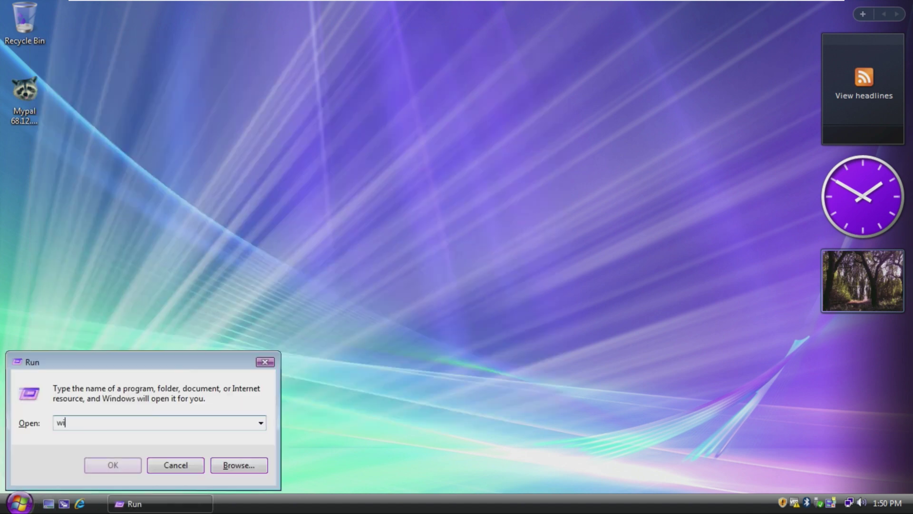
key("Return")
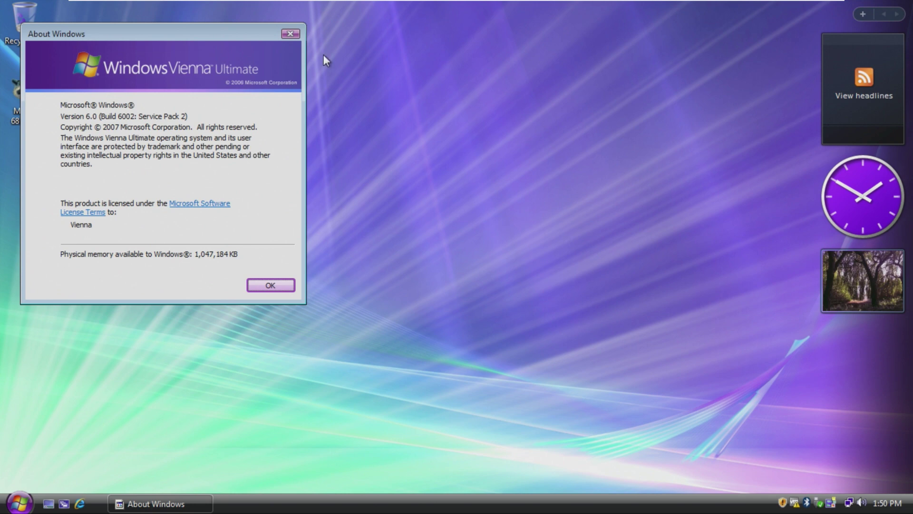
left_click(291, 34)
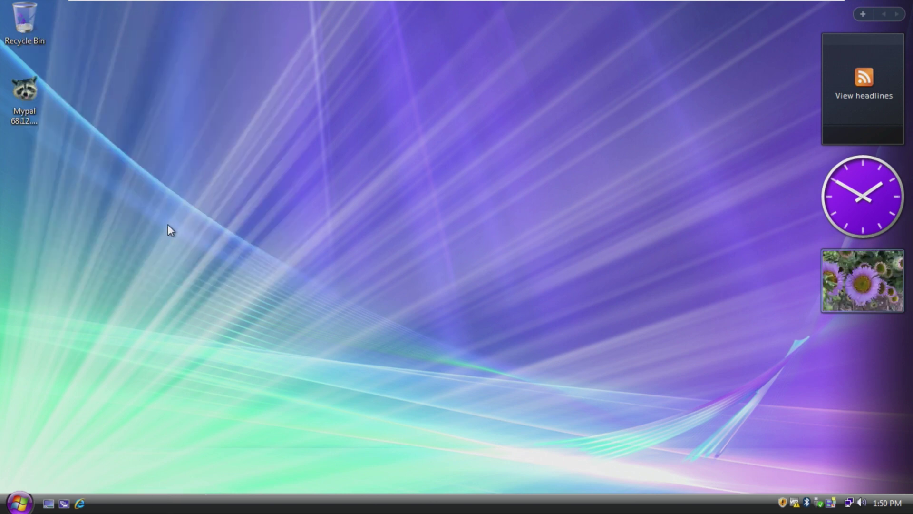
From the bare desktop, launch Internet Explorer and move its window toward the screen centre.
left_click(50, 504)
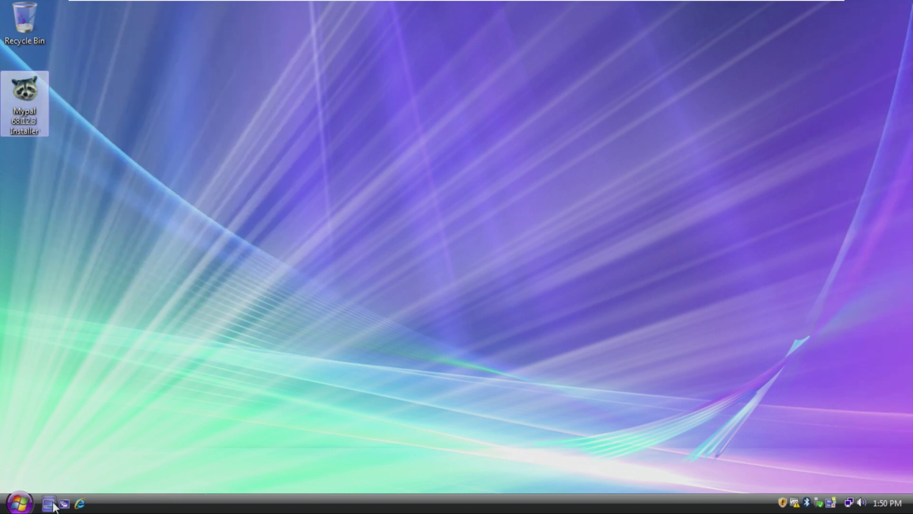
left_click(120, 488)
left_click(80, 504)
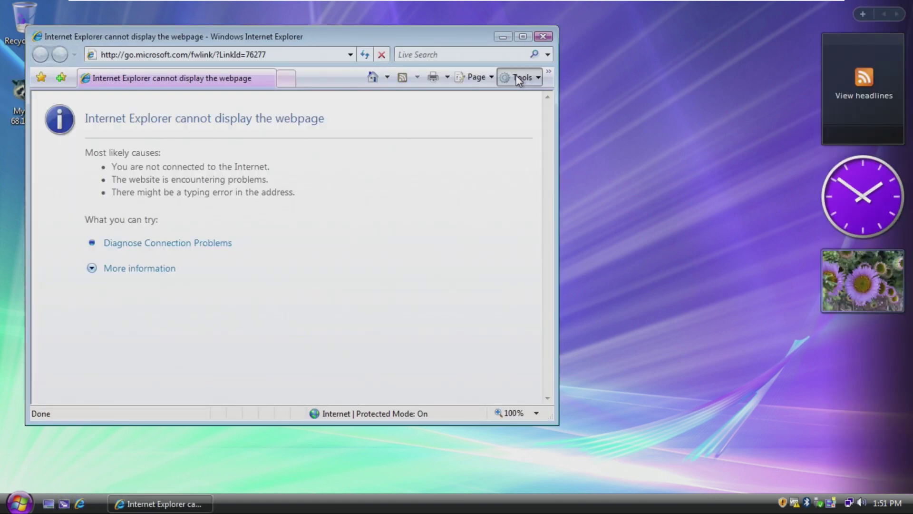
left_click(521, 77)
left_click_drag(157, 38, 249, 39)
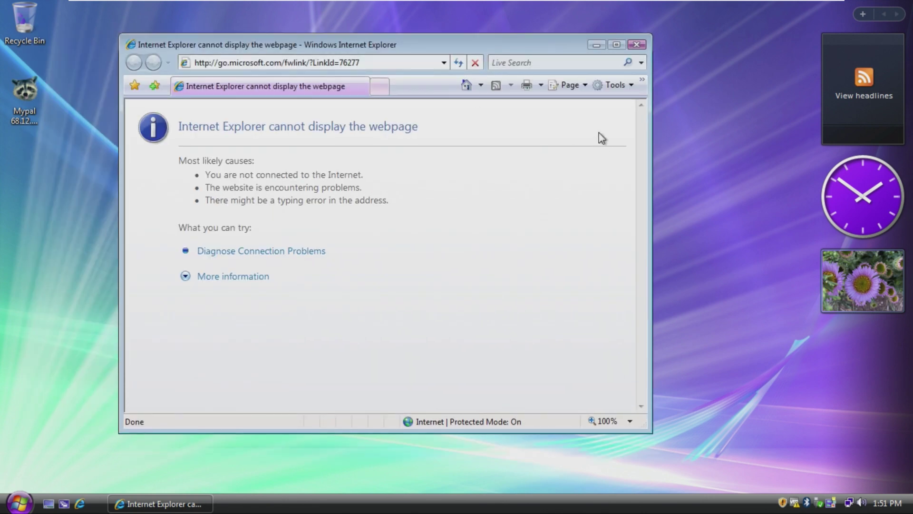
Briefly view Internet Explorer's Internet Options dialog, then close it.
left_click(630, 86)
left_click(582, 267)
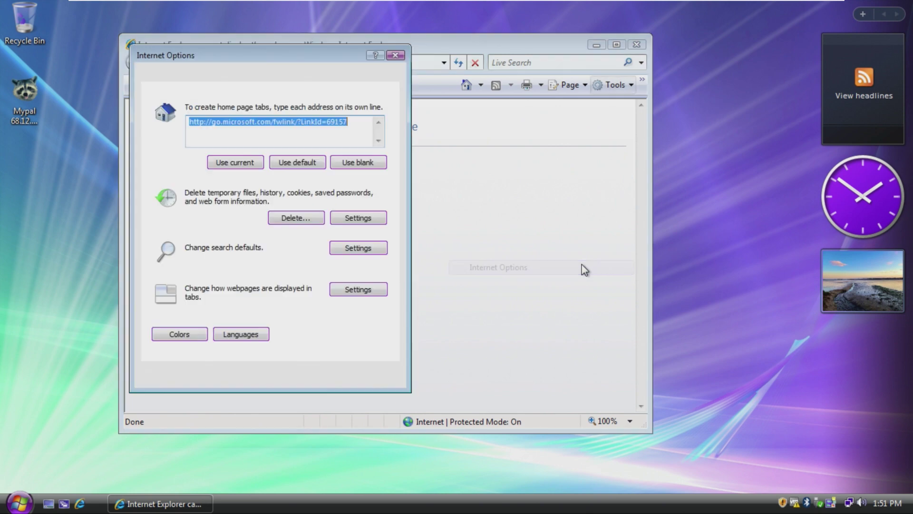
left_click(395, 56)
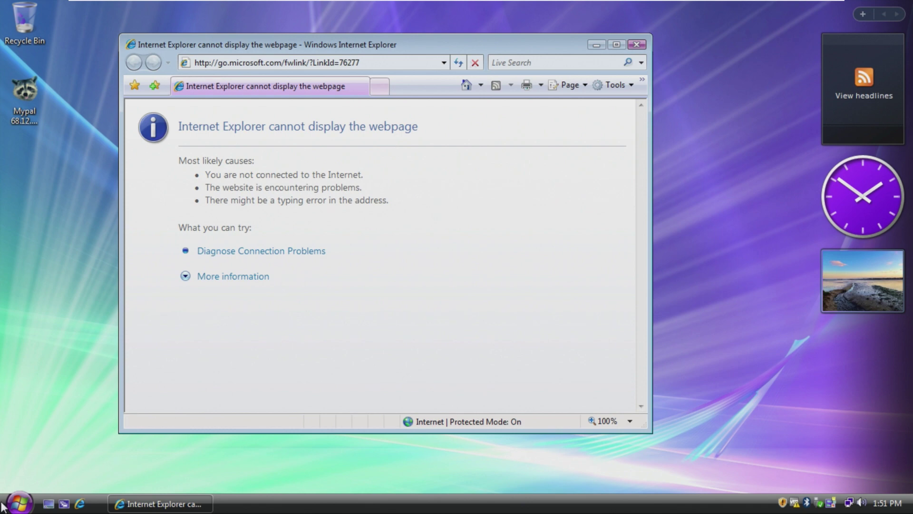
left_click(19, 503)
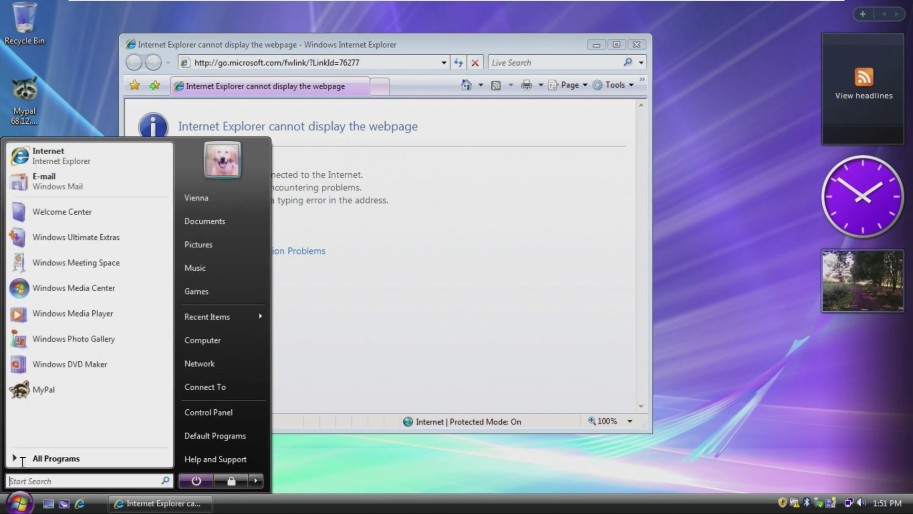
Dismiss the All Programs list and close the Internet Explorer window.
left_click(72, 458)
left_click(352, 349)
left_click(636, 45)
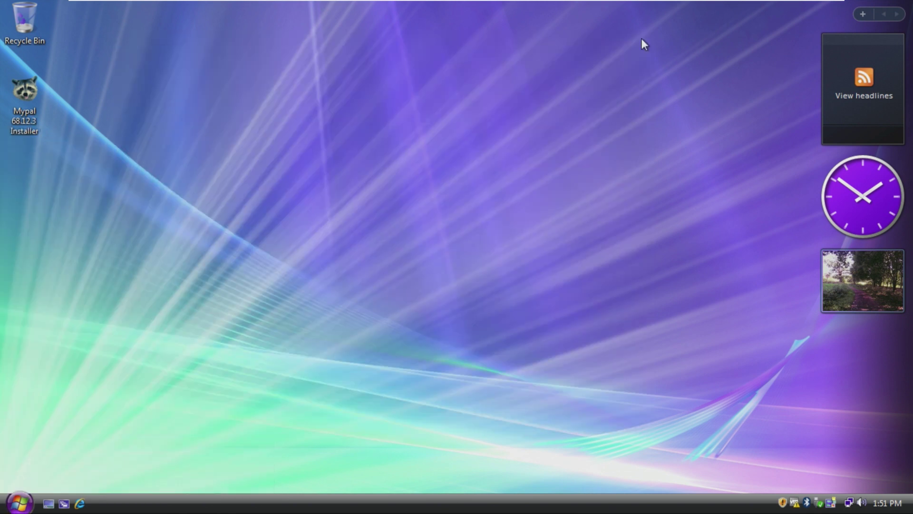